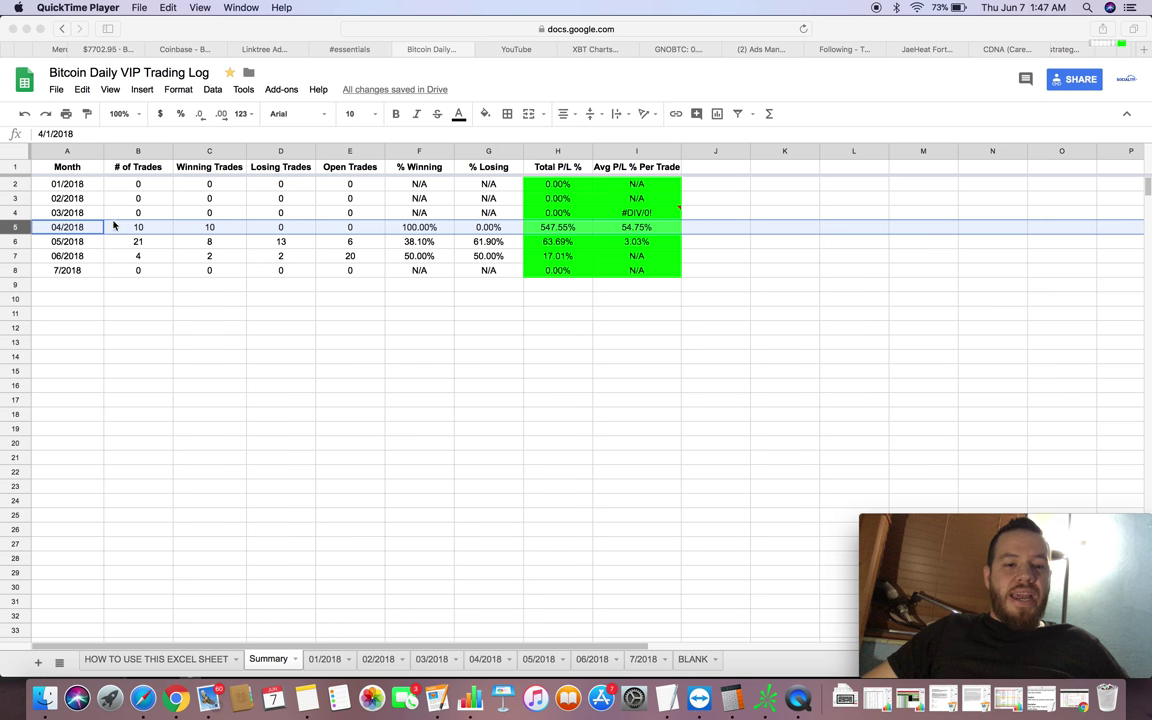
# Compare the 04/2018 and 06/2018 rows in the monthly trade summary.
pyautogui.click(17, 213)
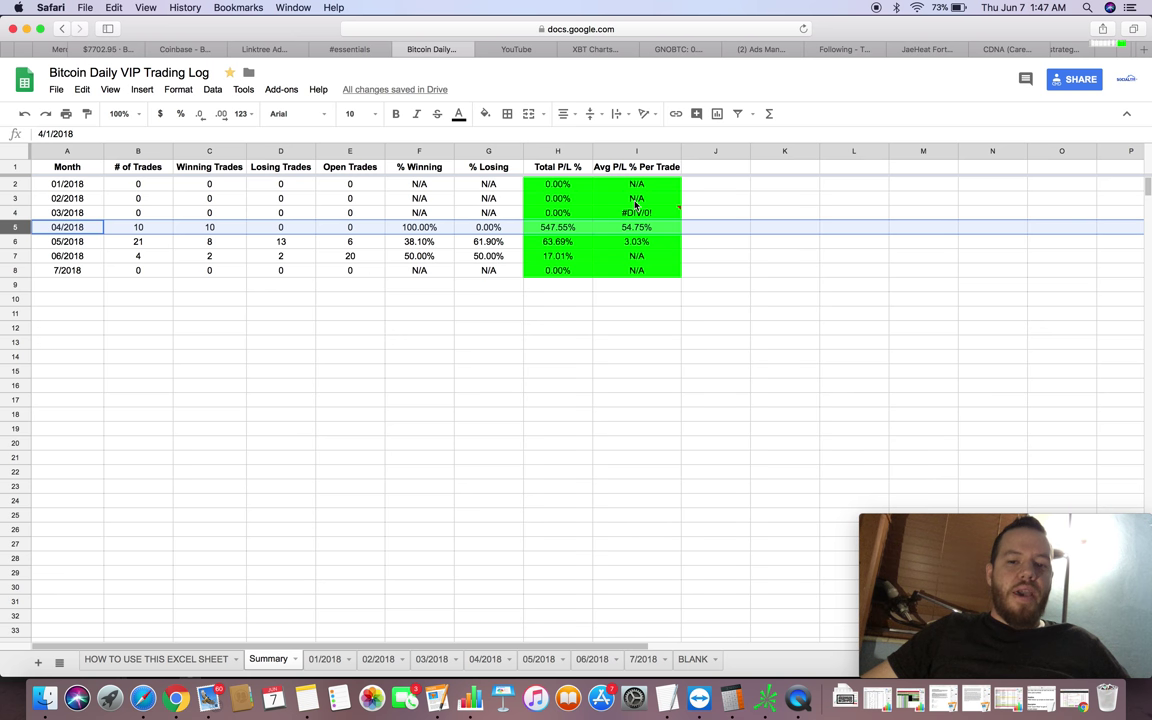
pyautogui.moveTo(635, 208)
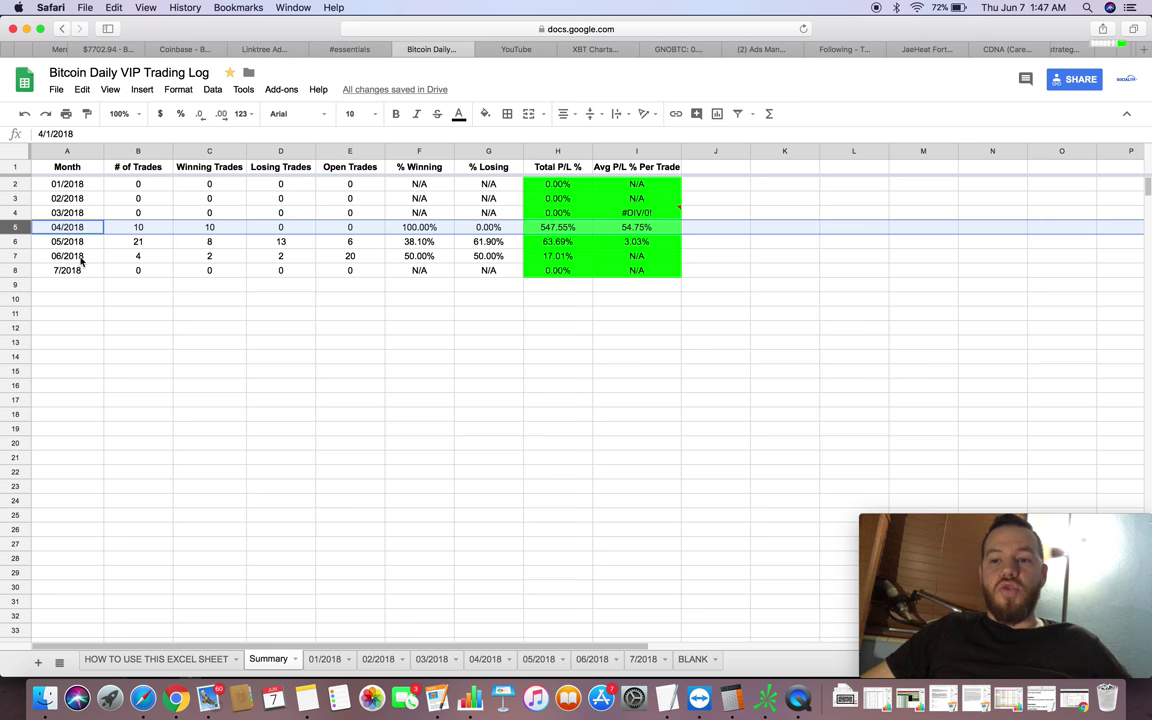
pyautogui.click(16, 256)
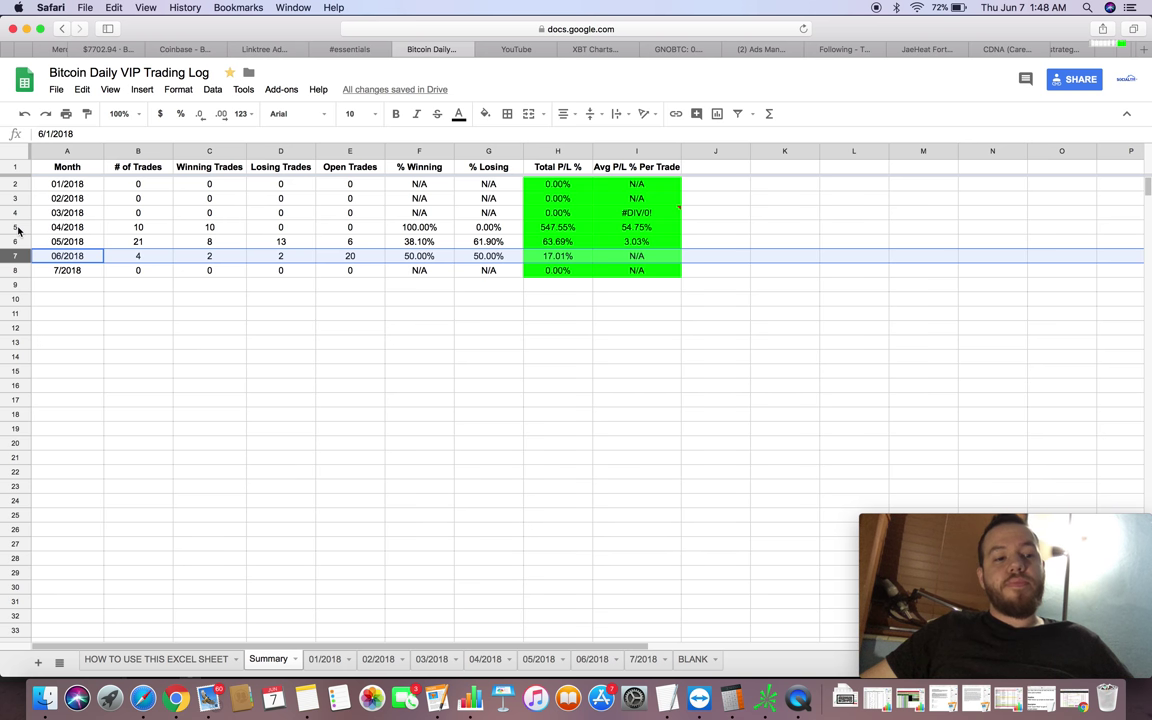
pyautogui.click(16, 228)
pyautogui.click(14, 254)
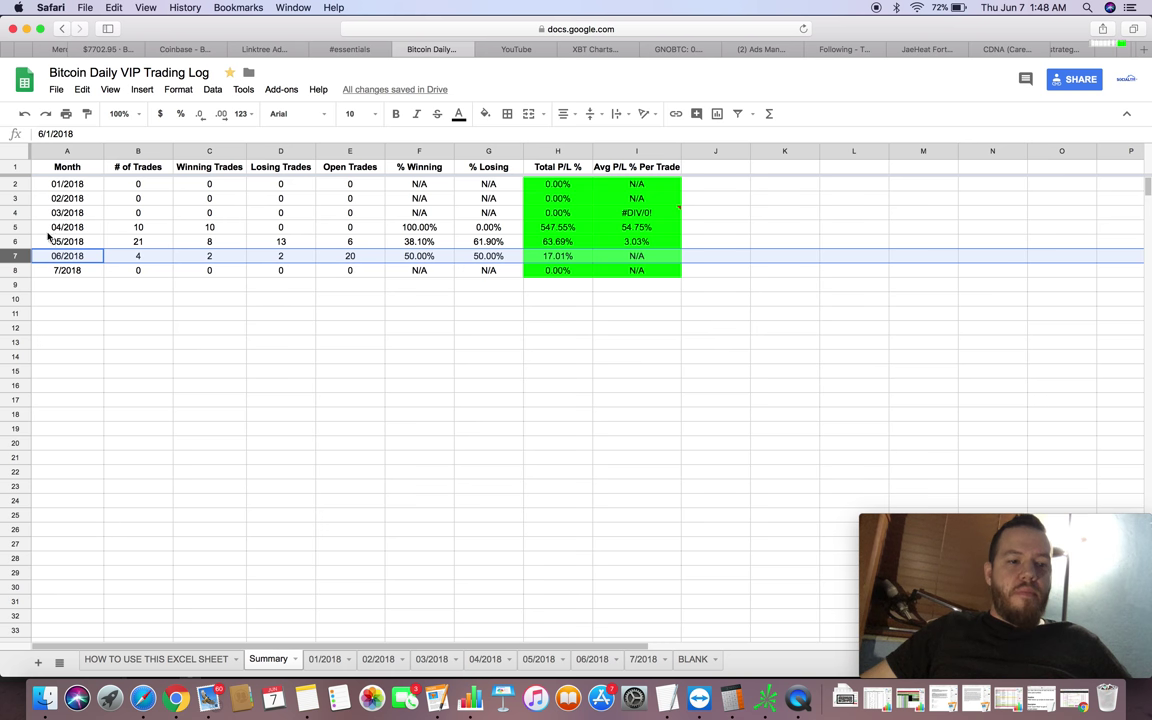
pyautogui.click(15, 227)
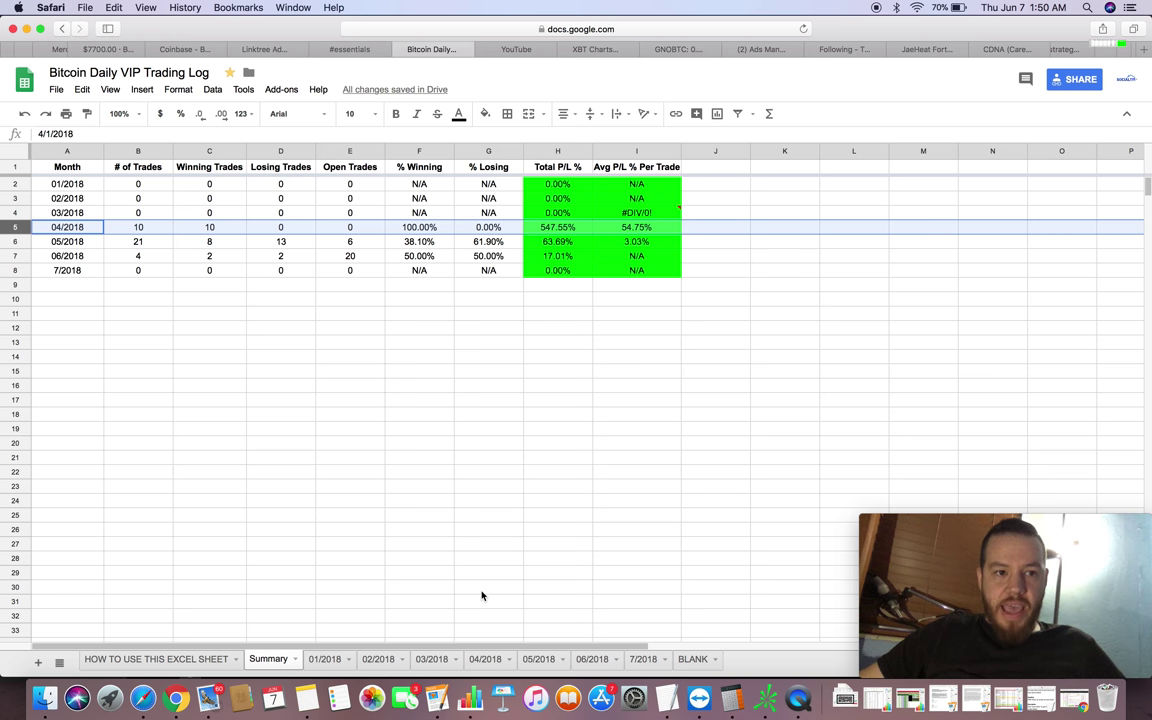
# Open the 04/2018 sheet and examine the first trade's header row, opening and closing dates and time cell.
pyautogui.click(485, 659)
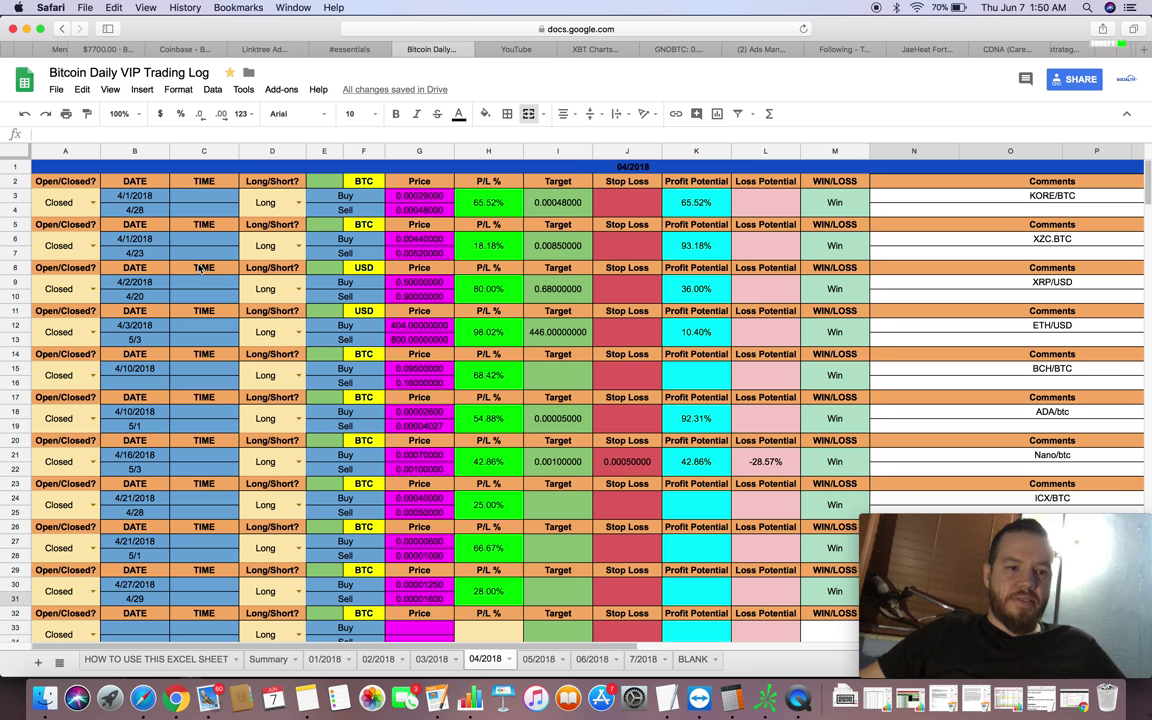
pyautogui.scroll(-5, 200, 268)
pyautogui.scroll(5, 200, 268)
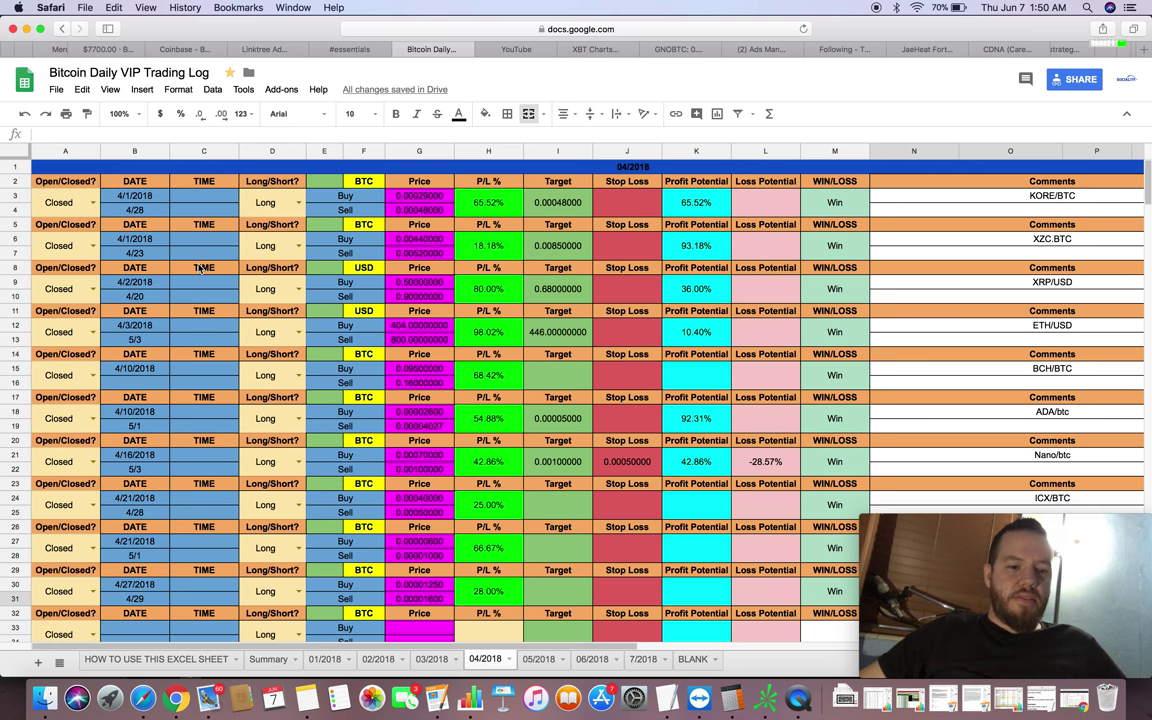
pyautogui.click(16, 196)
pyautogui.click(15, 181)
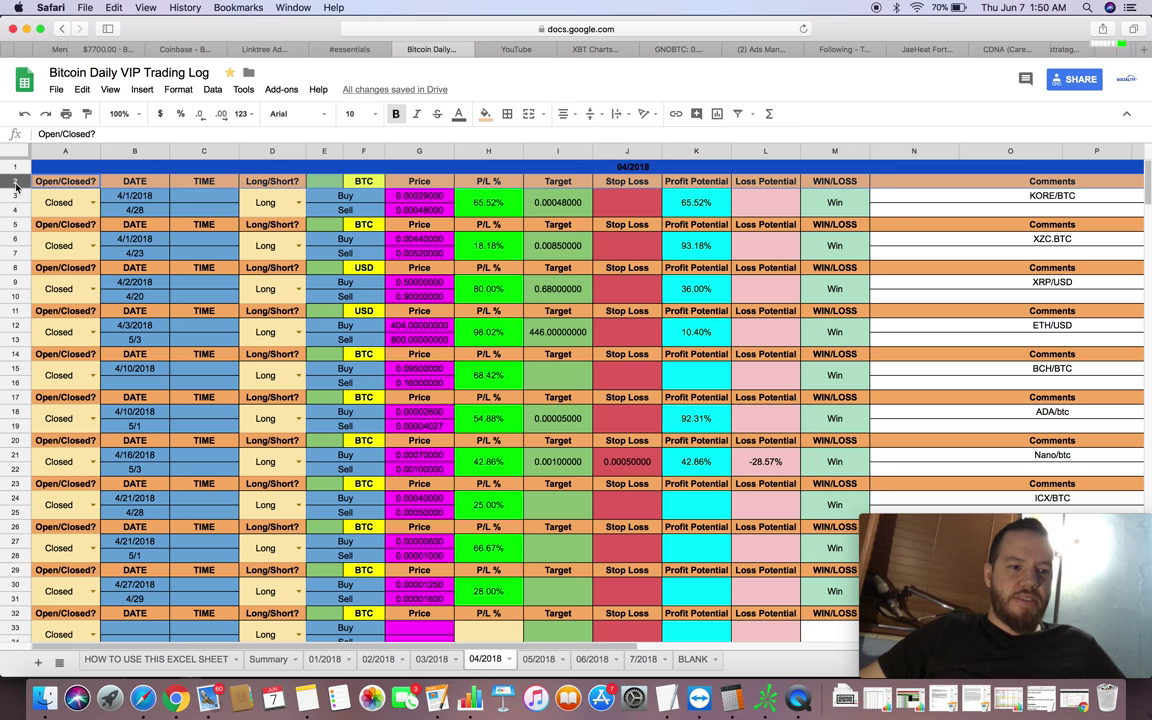
pyautogui.click(126, 181)
pyautogui.click(142, 197)
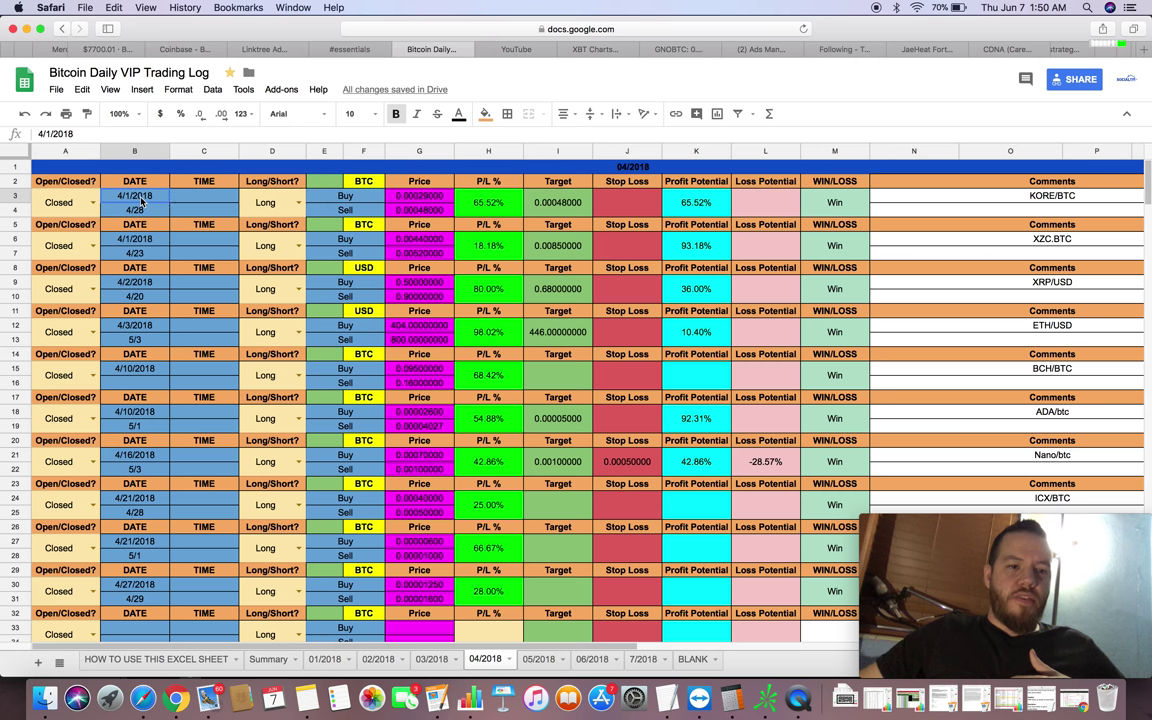
pyautogui.click(142, 213)
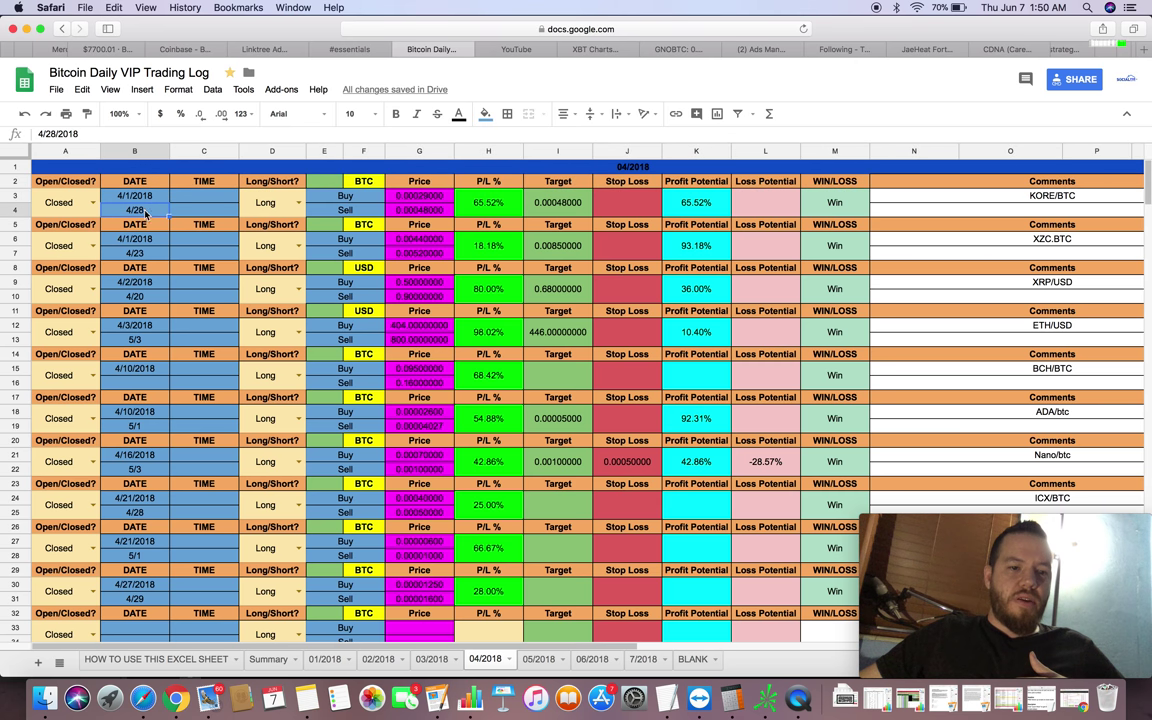
pyautogui.click(196, 194)
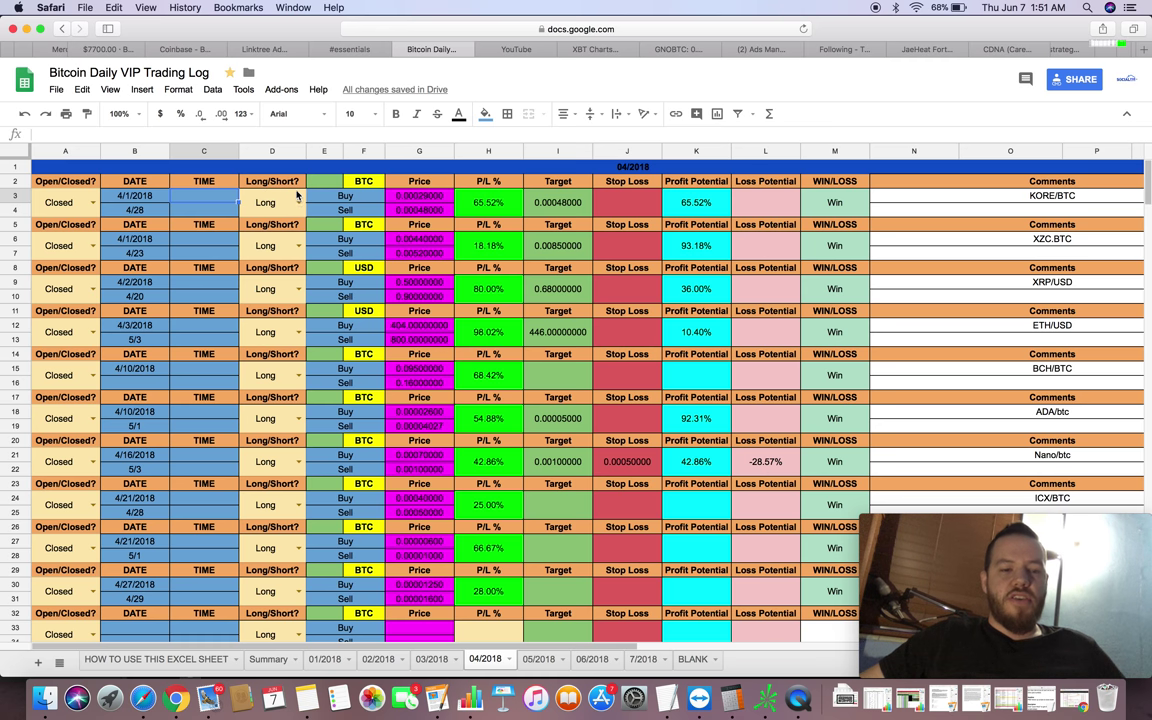
# Change the first trade's pair label in F2 to KOREBTC.
pyautogui.click(356, 183)
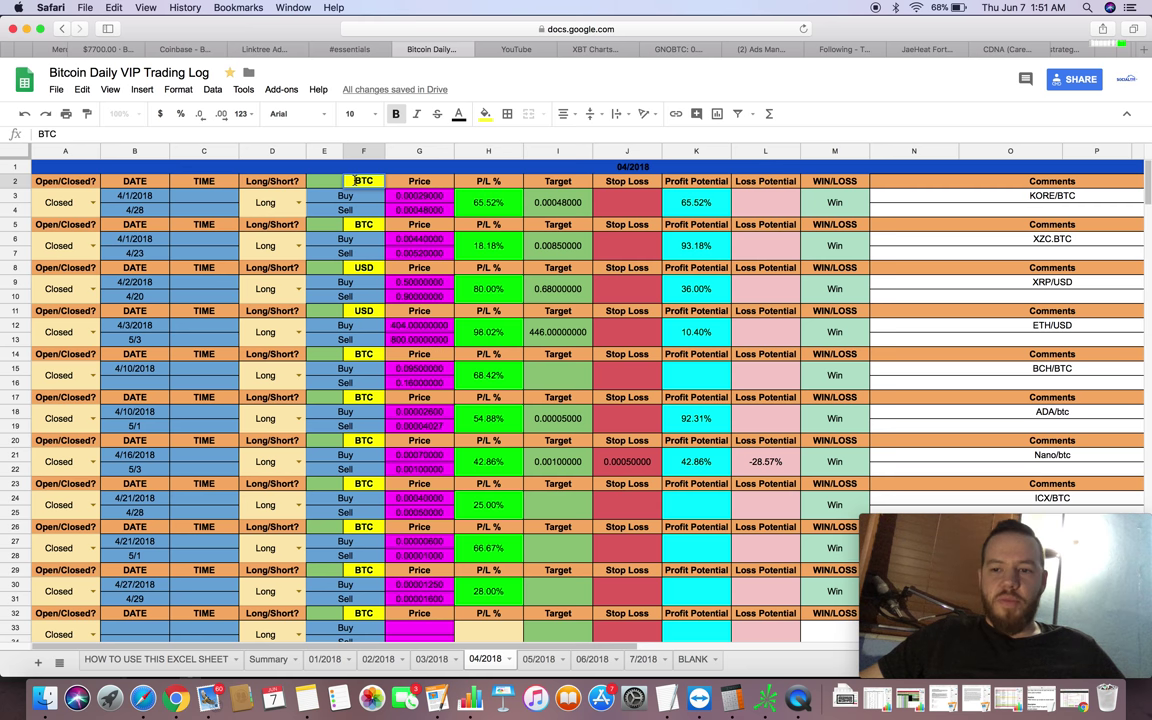
pyautogui.write('KOREBTC')
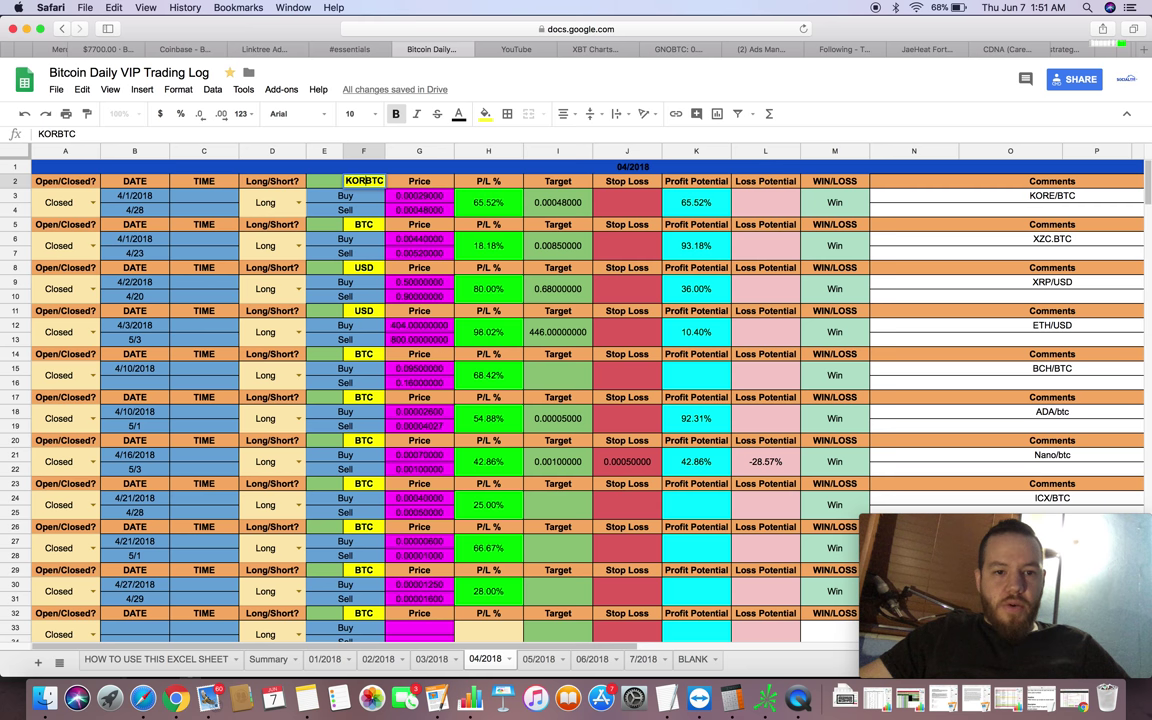
pyautogui.press('Return')
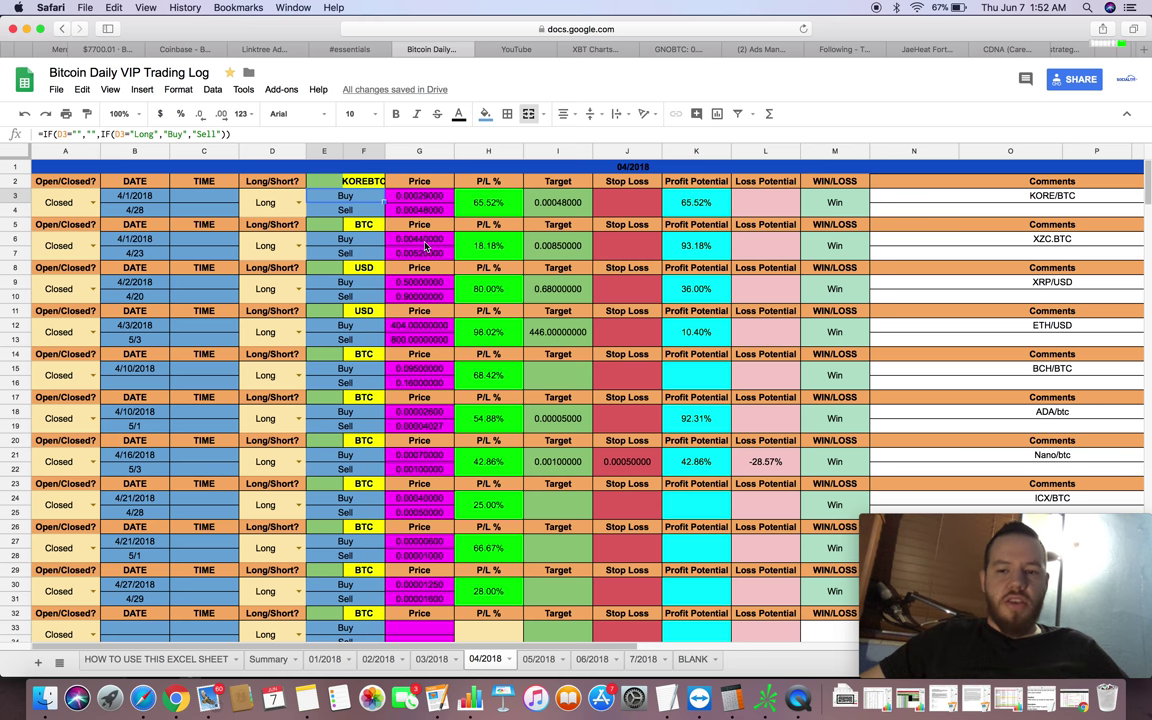
# Change the second trade's pair label in F5 to XZCBTC, and check that trade's buy price and target.
pyautogui.click(356, 226)
pyautogui.write('XZC')
pyautogui.press('Return')
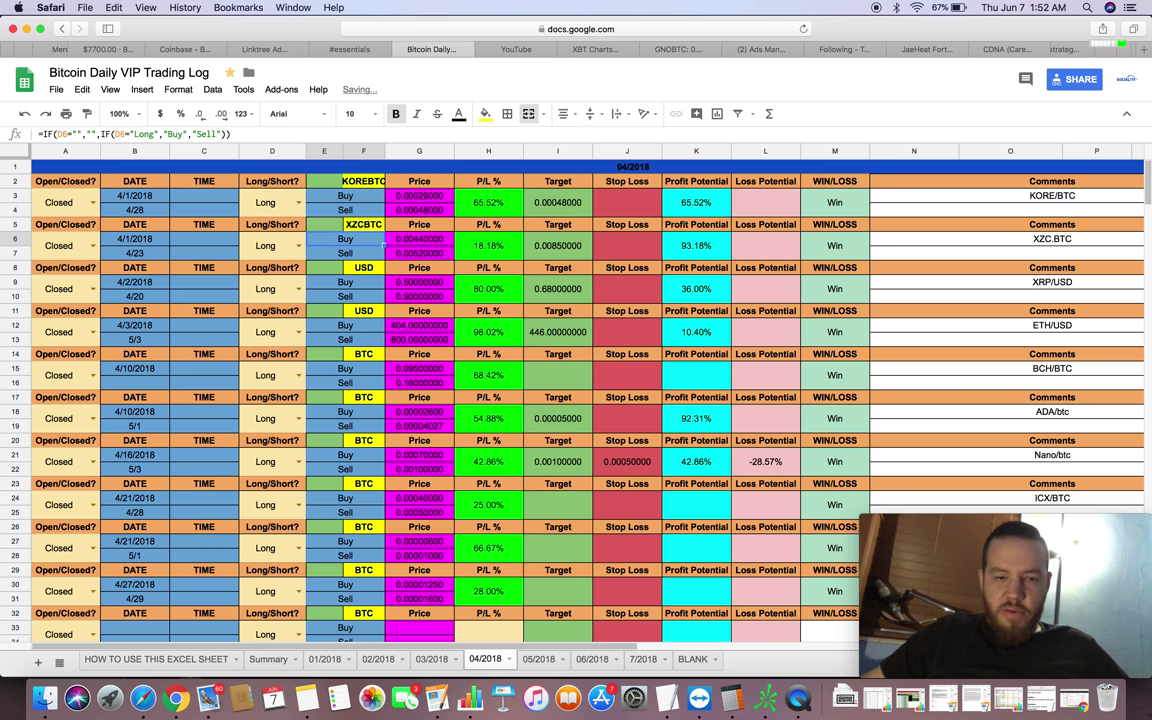
pyautogui.click(409, 241)
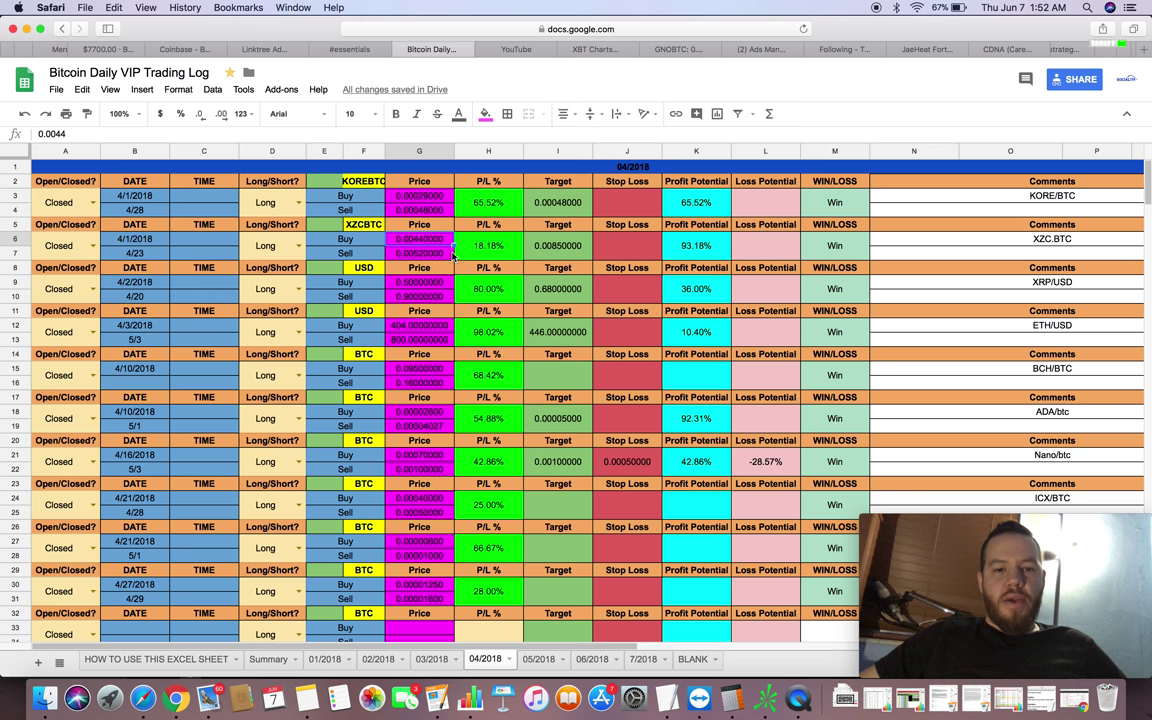
pyautogui.click(549, 250)
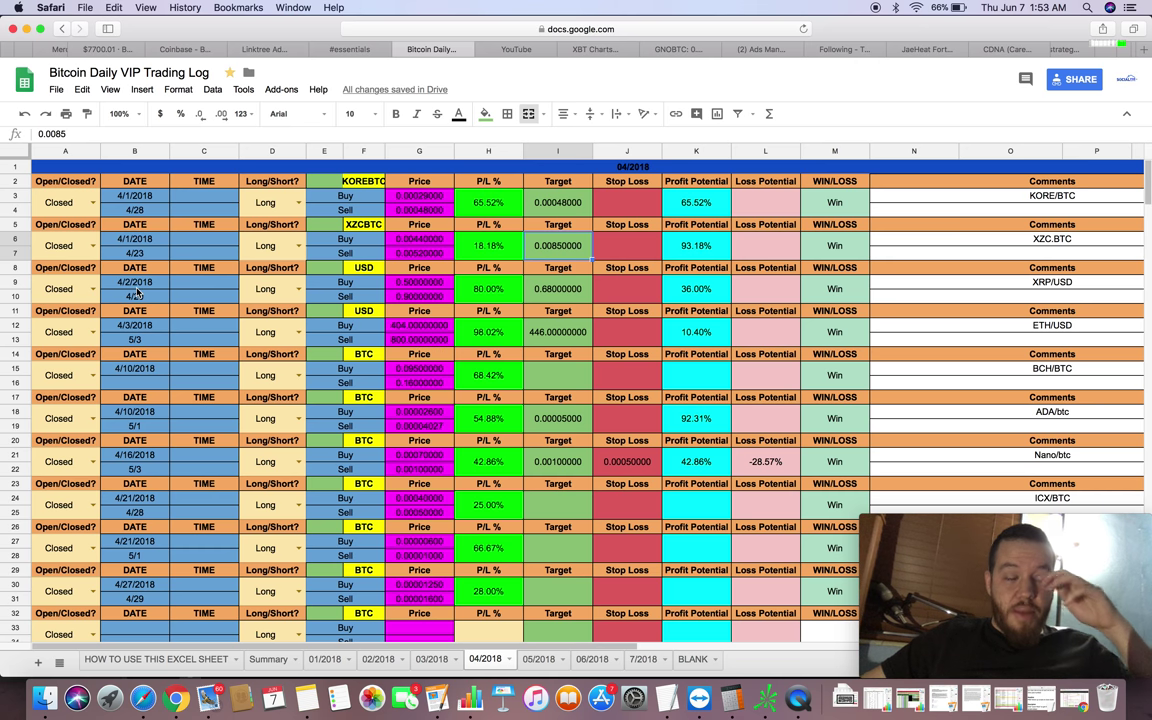
# Change the third trade's pair label in F8 to XRPUSD.
pyautogui.click(356, 270)
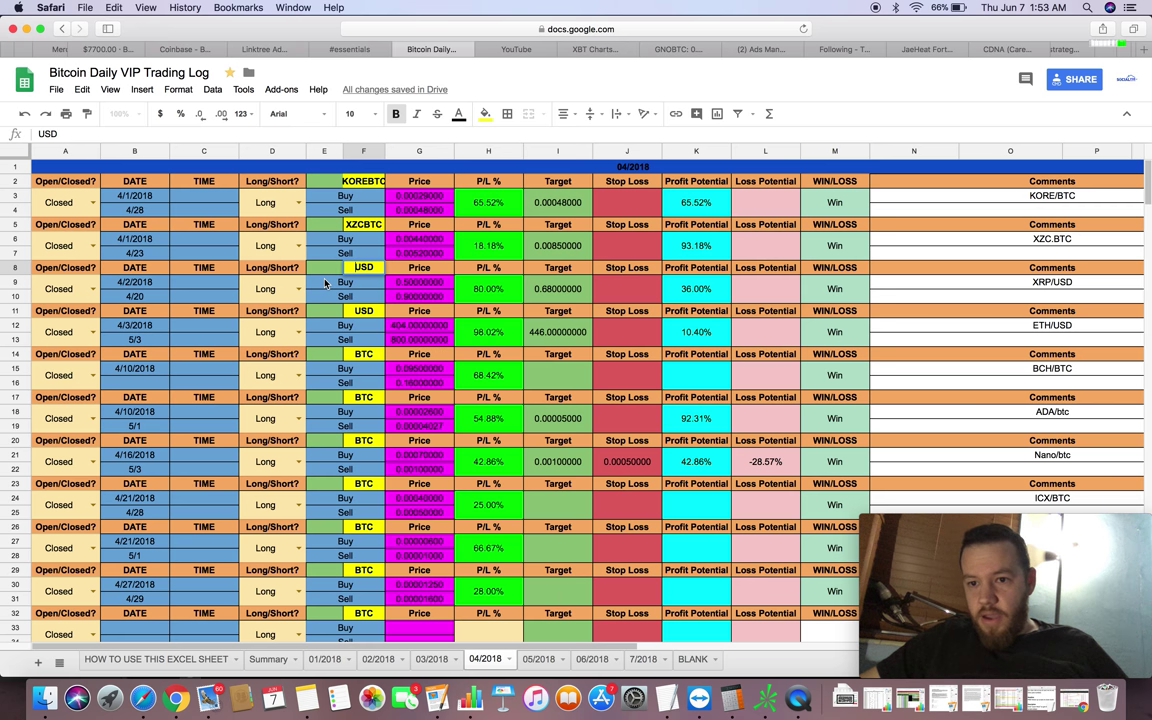
pyautogui.write('XRP')
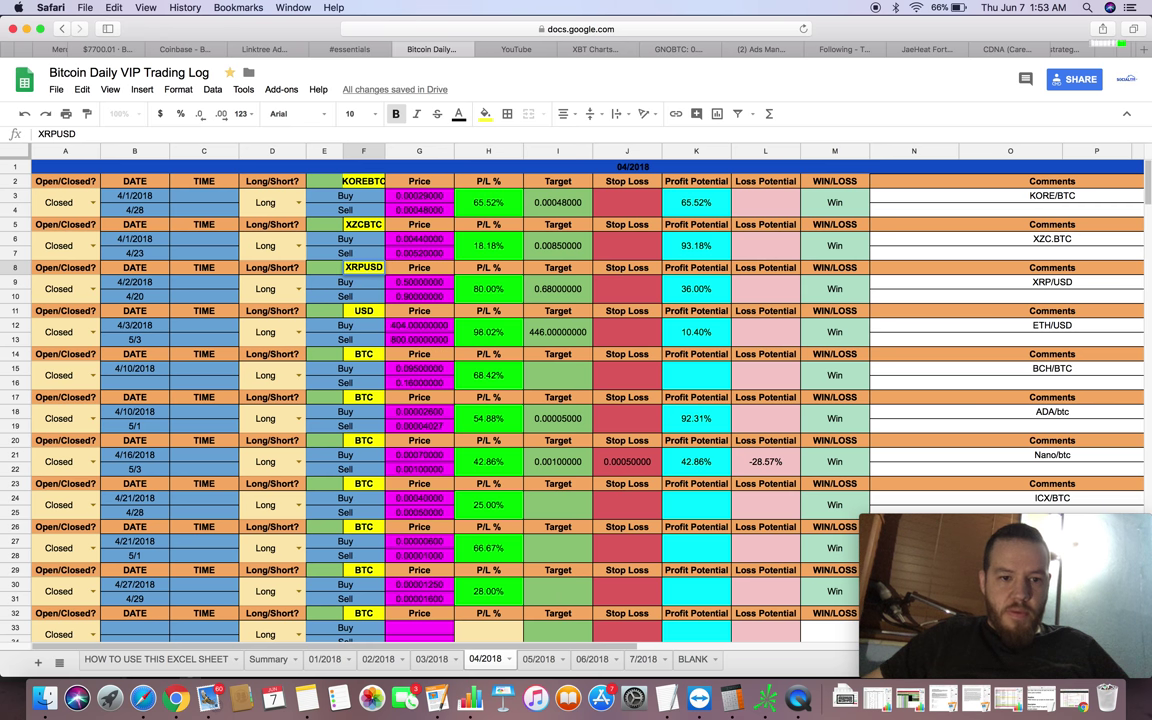
pyautogui.click(420, 288)
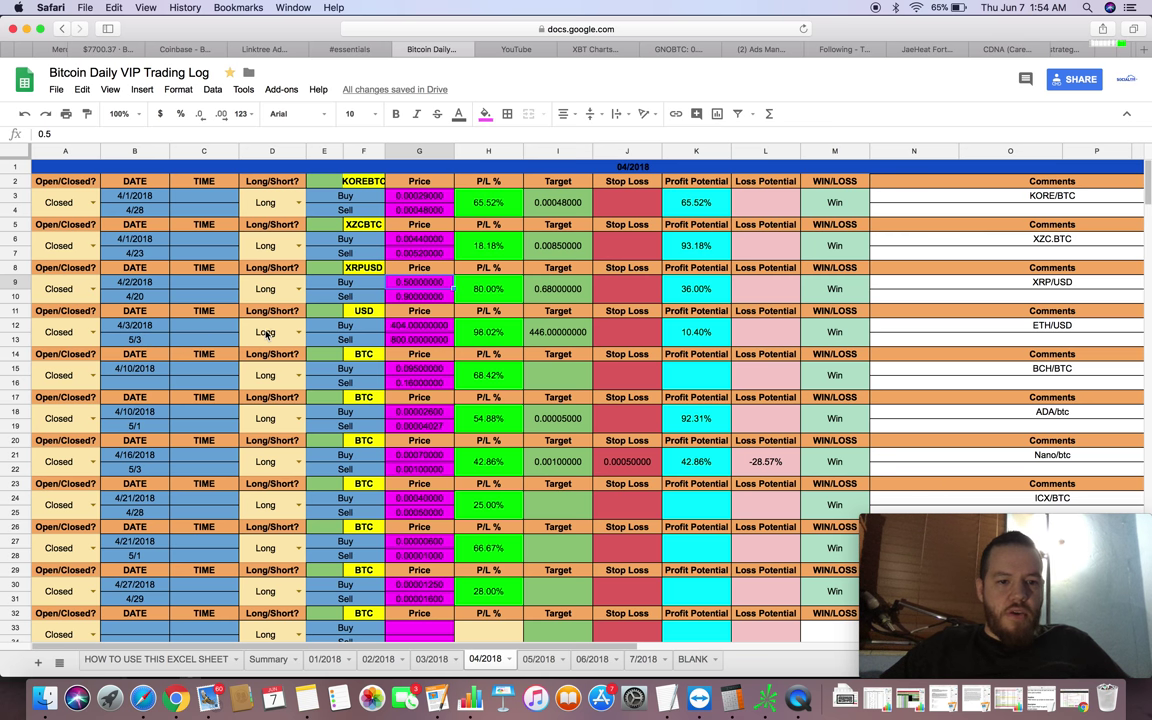
# Change the fourth trade's pair label in F11 to ETHUSD, and check that trade's buy price, sell price and target.
pyautogui.click(356, 313)
pyautogui.doubleClick(355, 312)
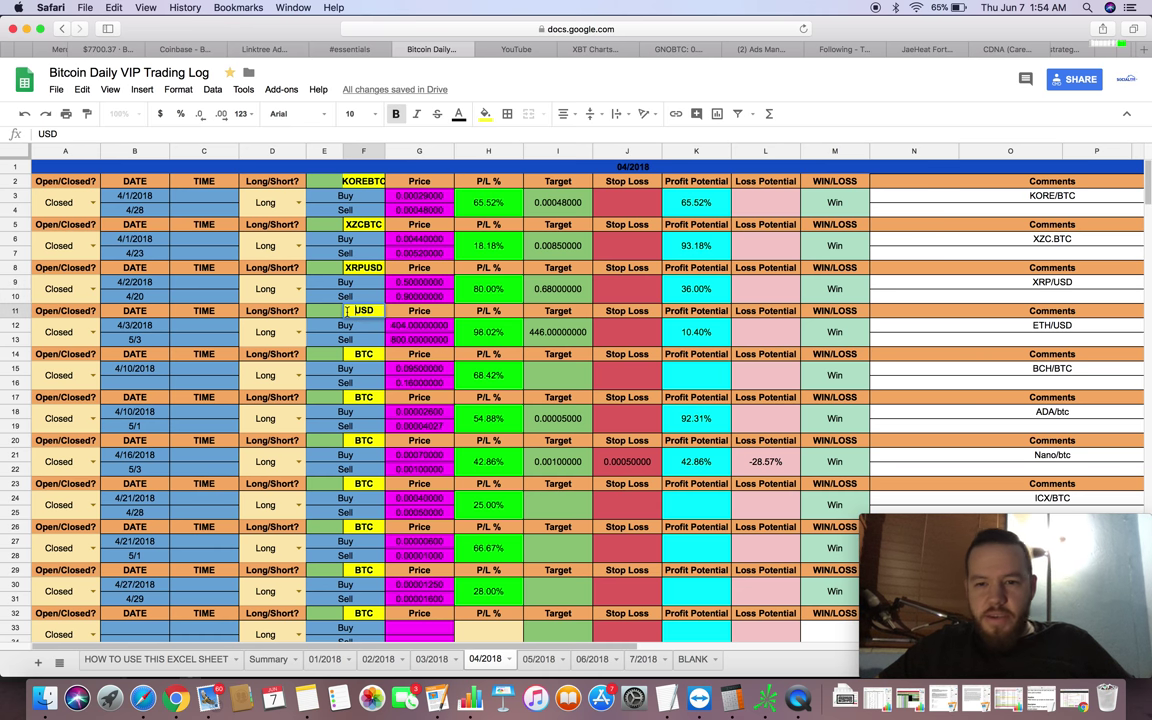
pyautogui.write('ETH')
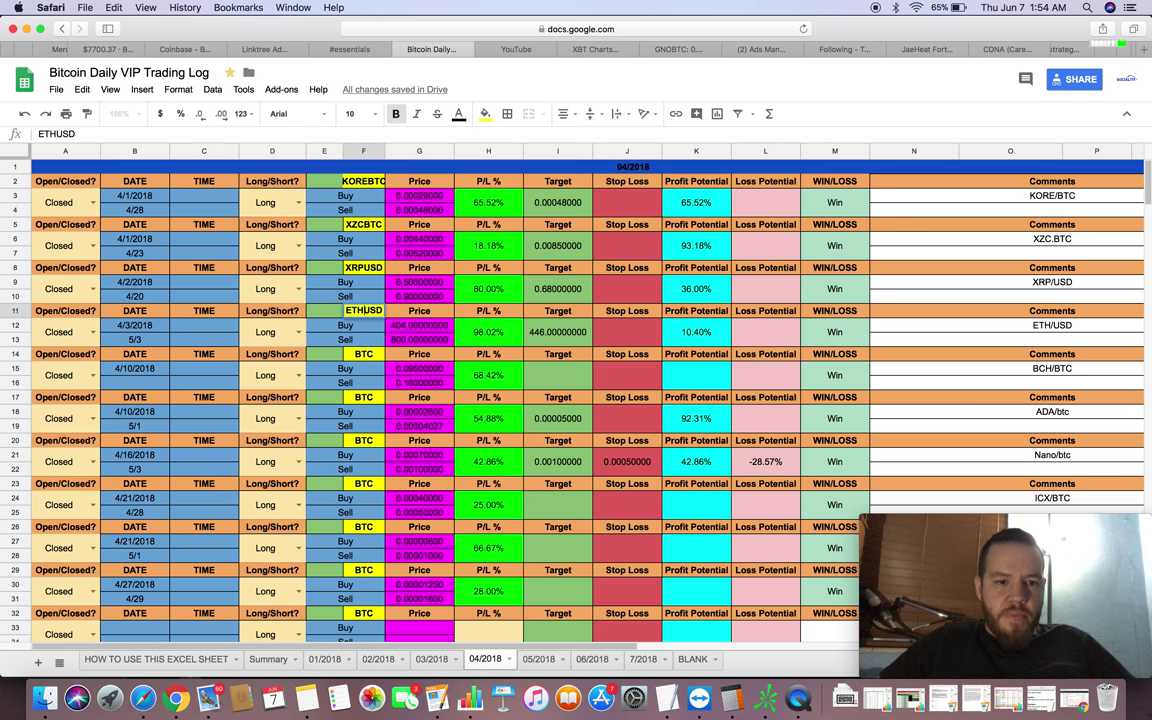
pyautogui.click(411, 326)
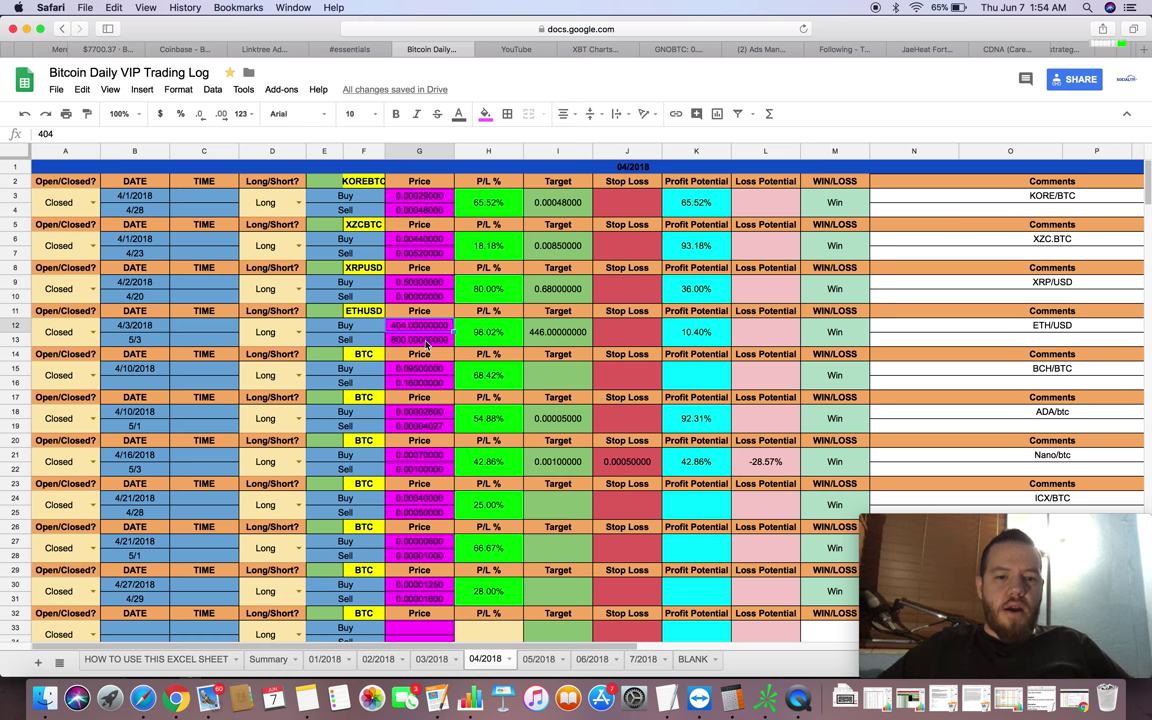
pyautogui.click(427, 341)
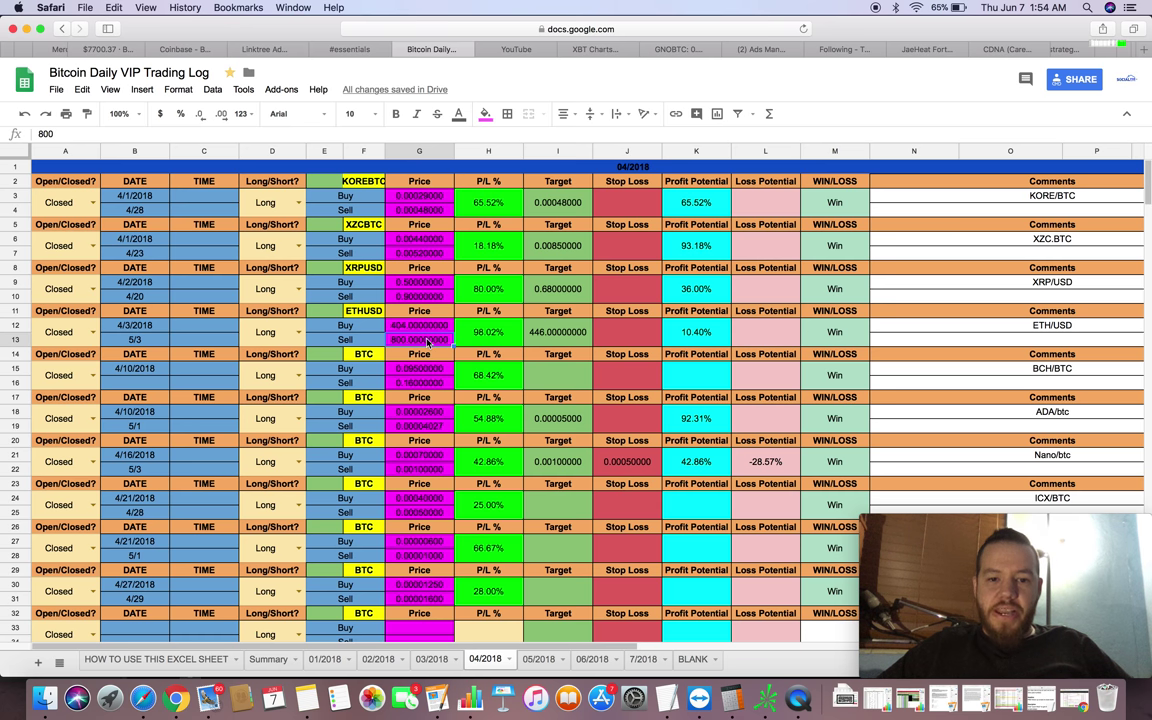
pyautogui.click(546, 337)
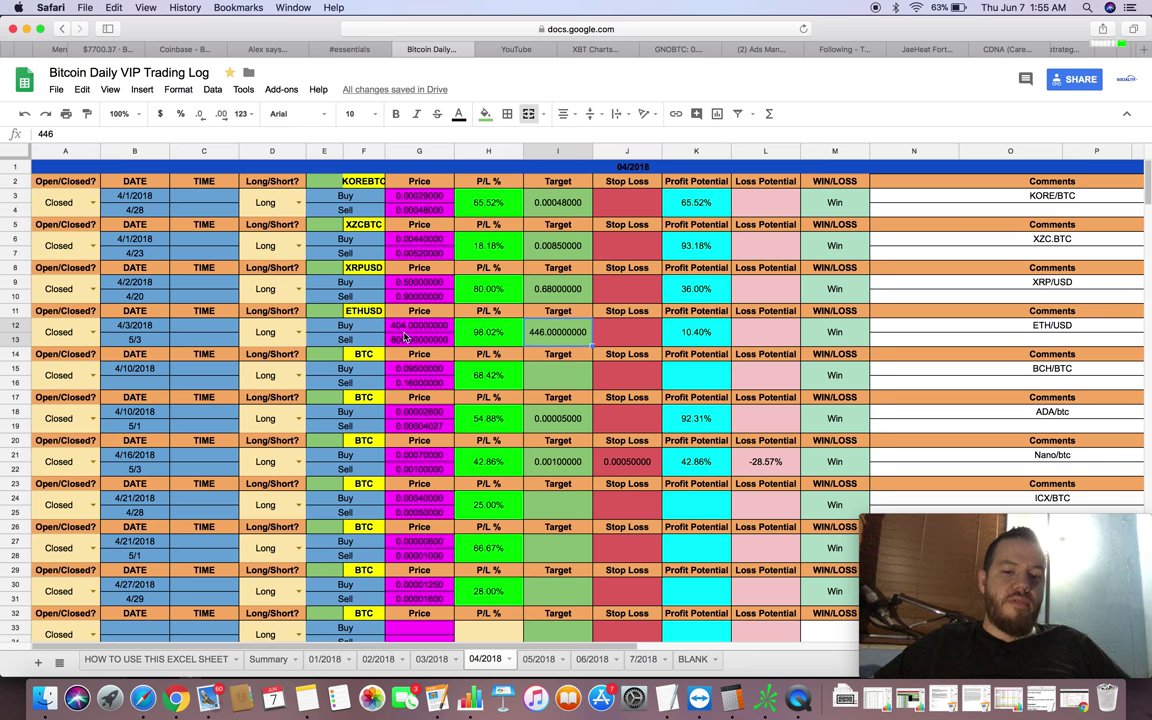
# Check the fifth trade's closing date cell and change its pair label in F14 to BCHBTC.
pyautogui.click(143, 385)
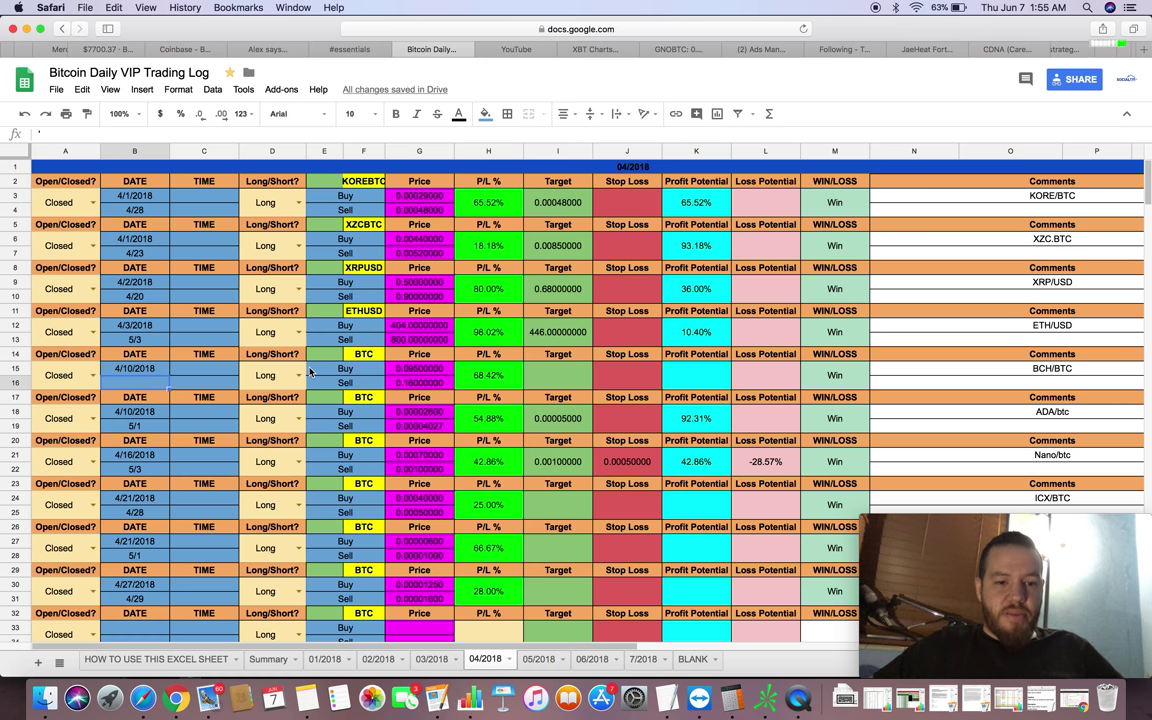
pyautogui.click(354, 354)
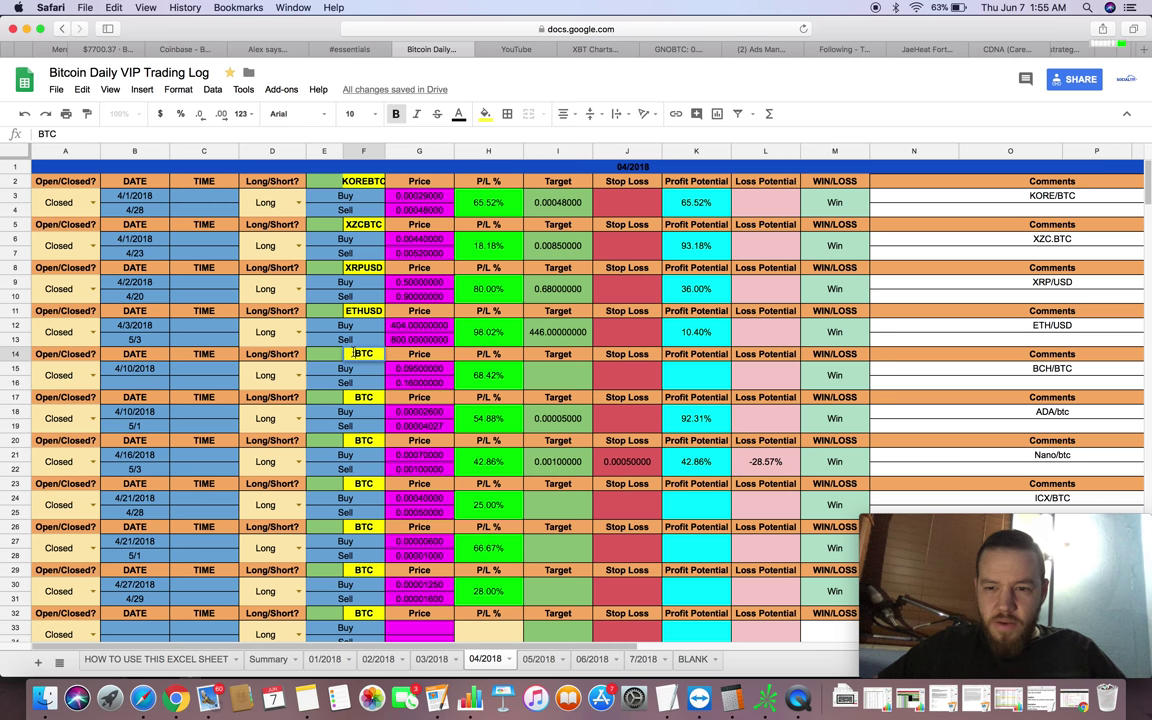
pyautogui.write('BCH')
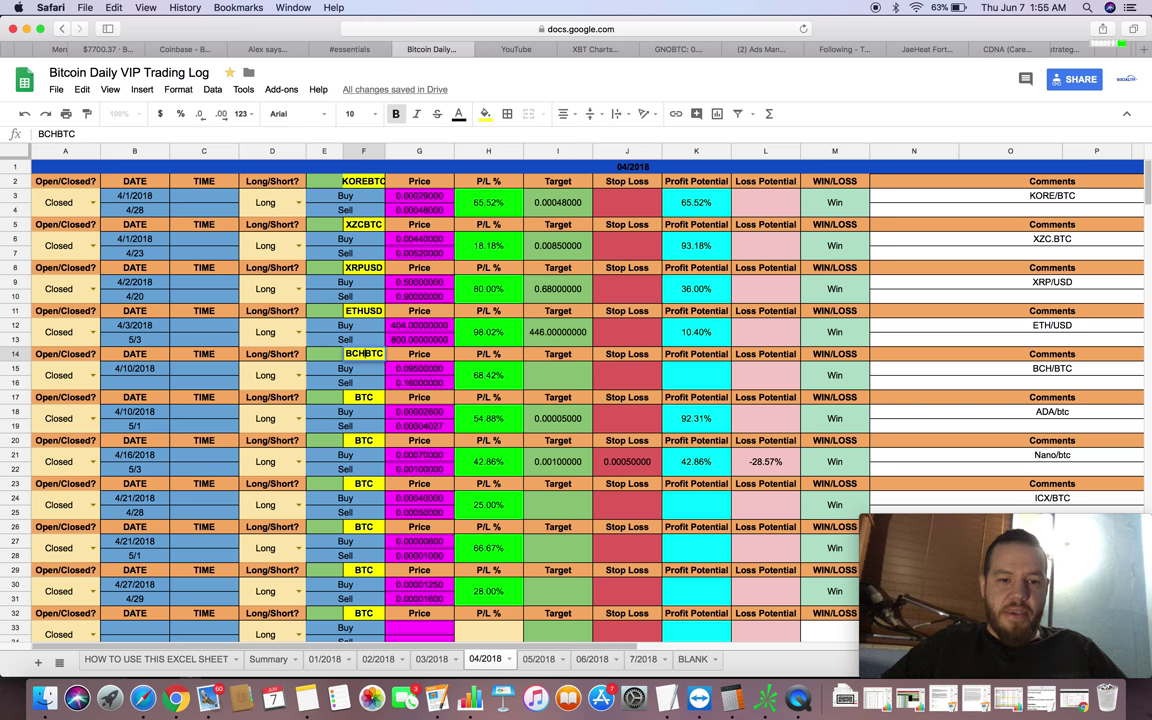
pyautogui.press('Return')
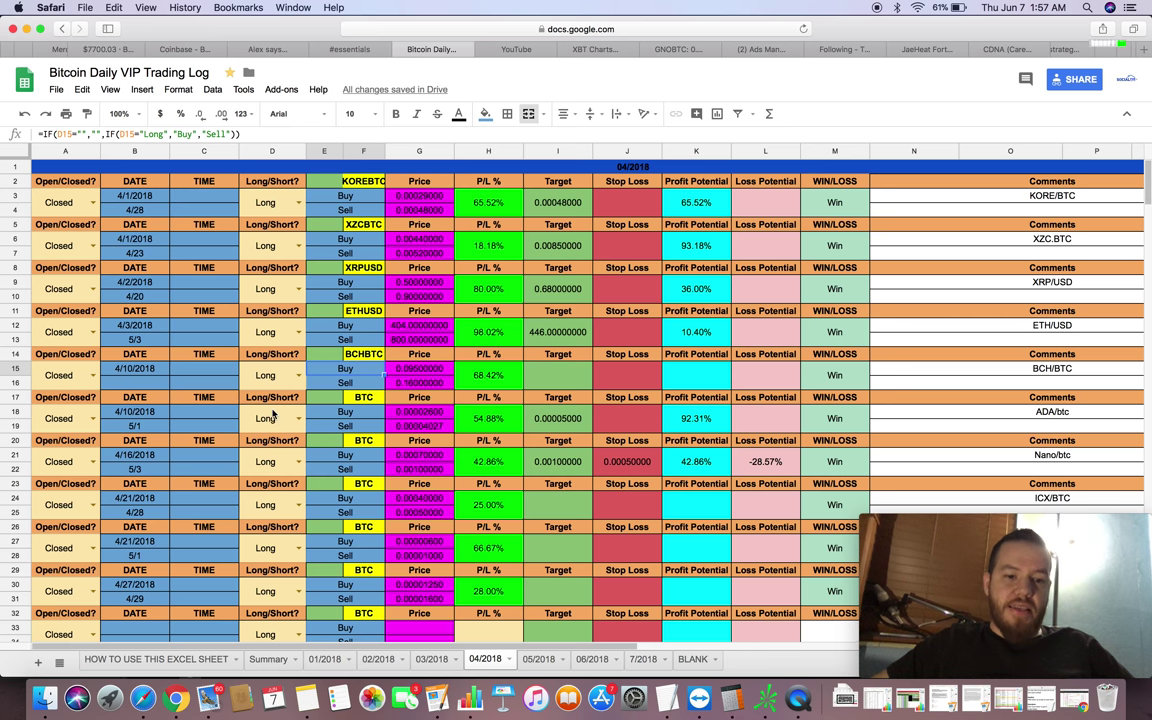
# Change the sixth trade's pair label in F17 to ADABTC, and check its prices, P/L % and closing date.
pyautogui.click(358, 398)
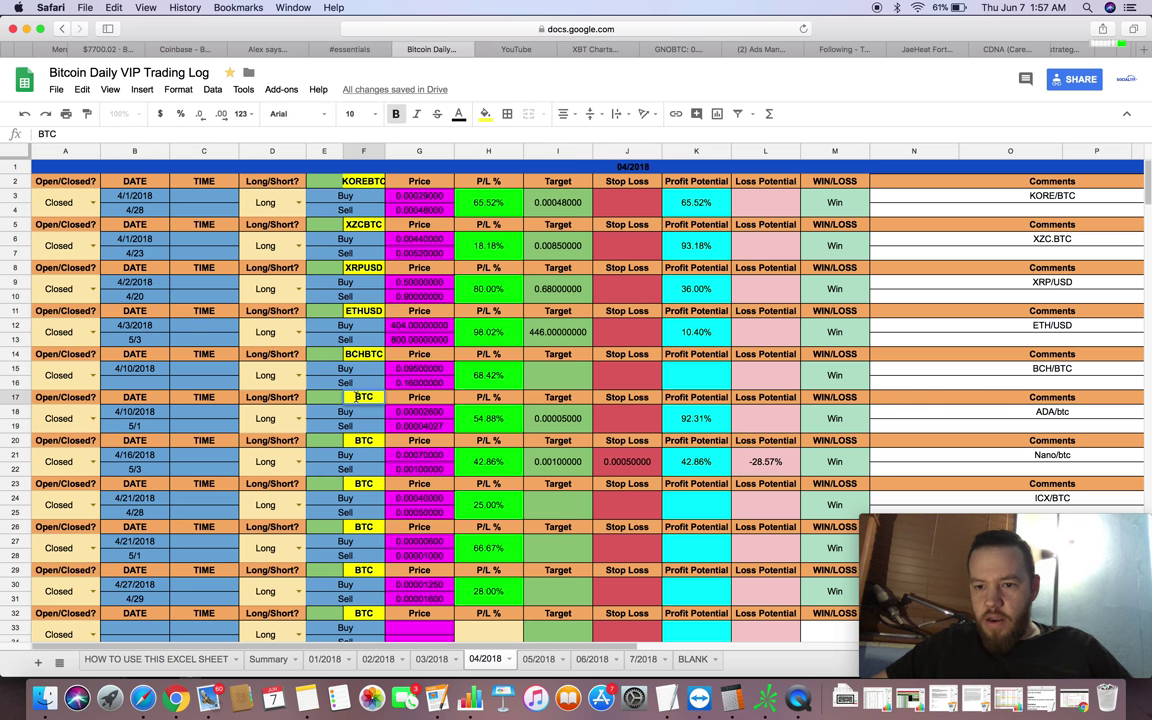
pyautogui.write('ADA')
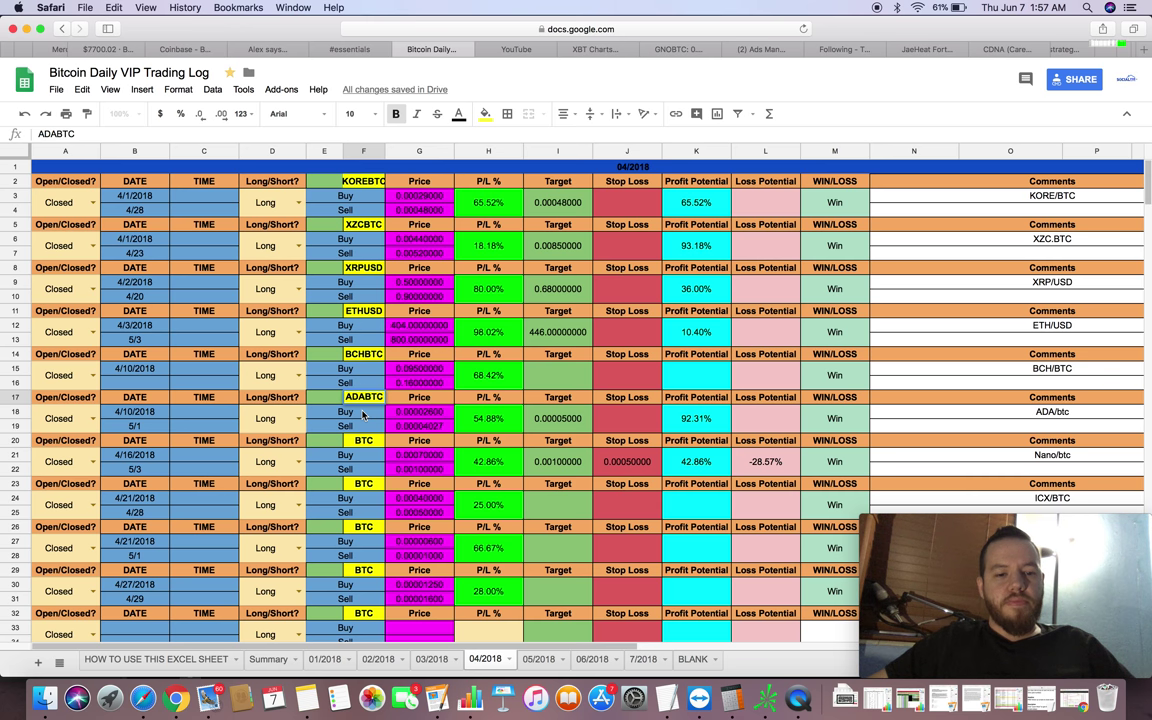
pyautogui.click(363, 413)
pyautogui.click(424, 417)
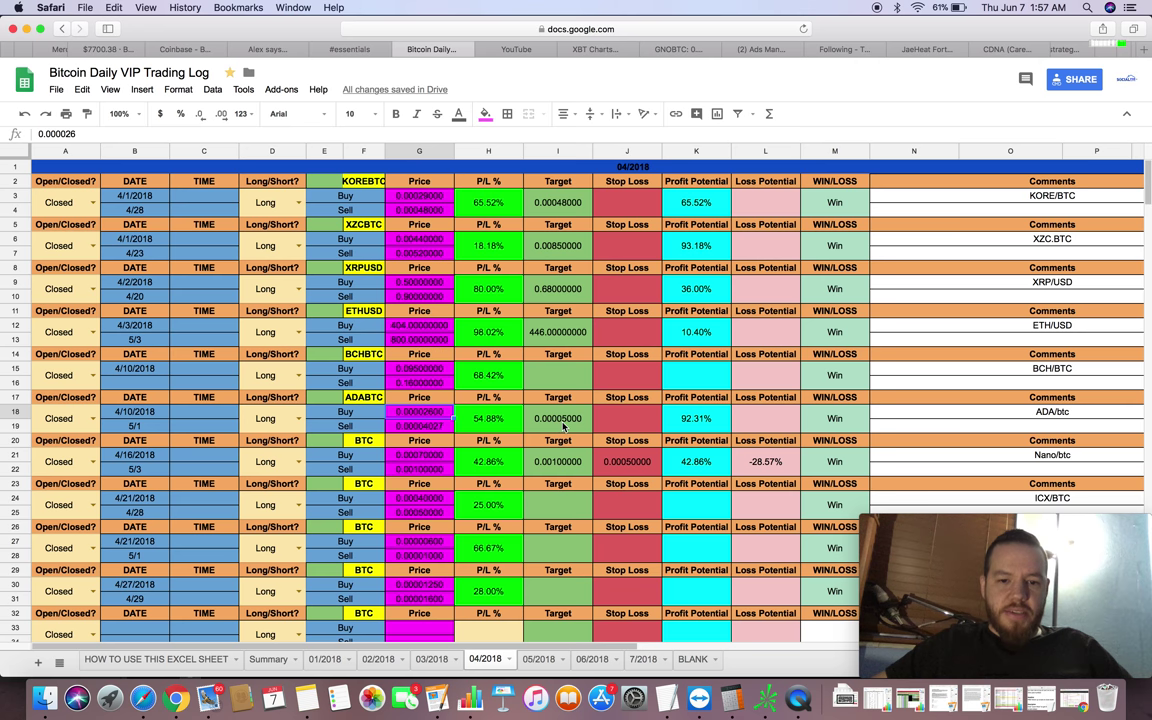
pyautogui.click(429, 428)
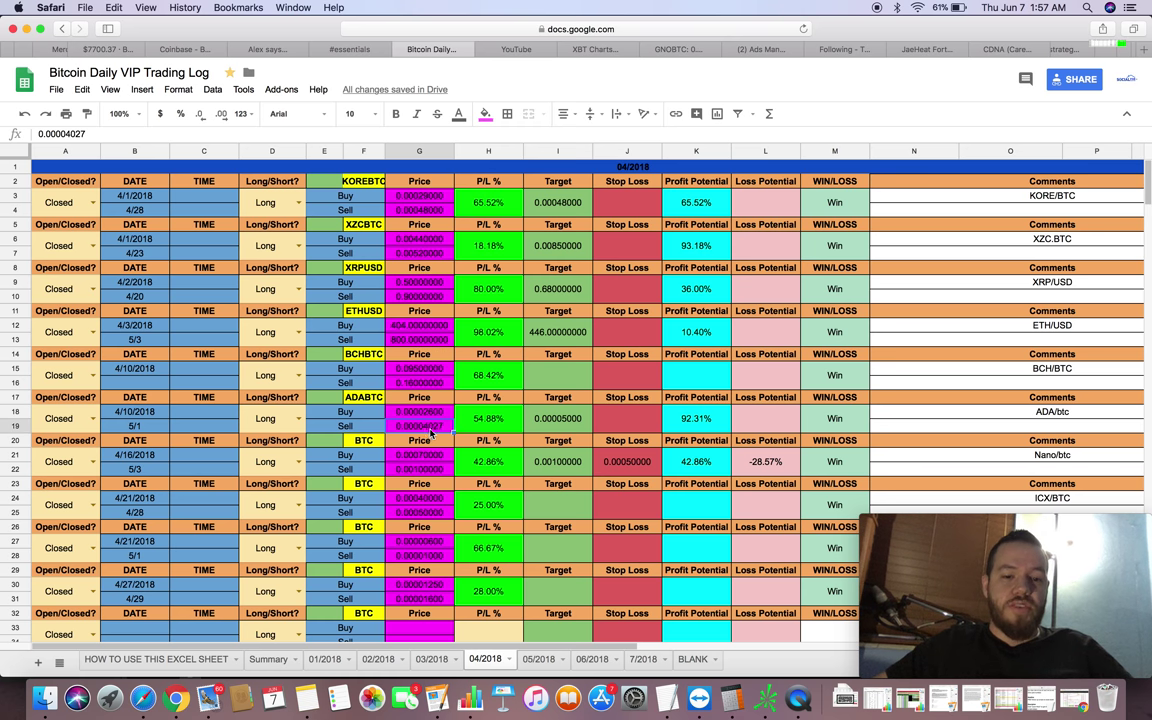
pyautogui.click(497, 421)
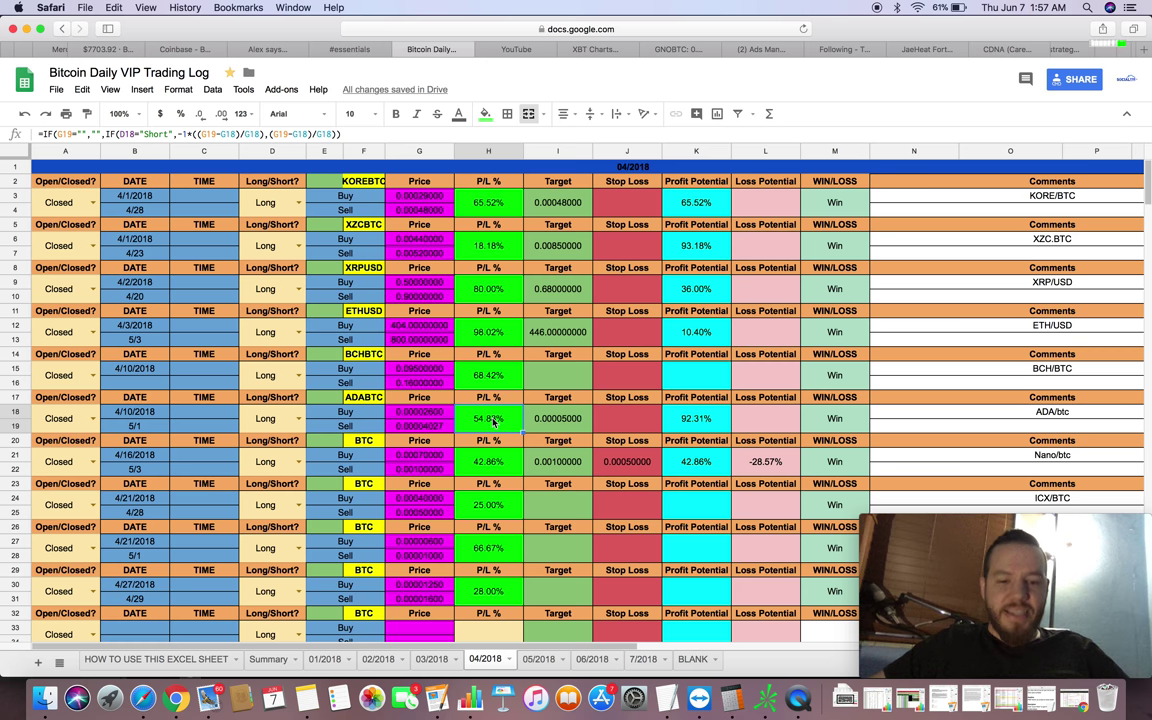
pyautogui.click(147, 427)
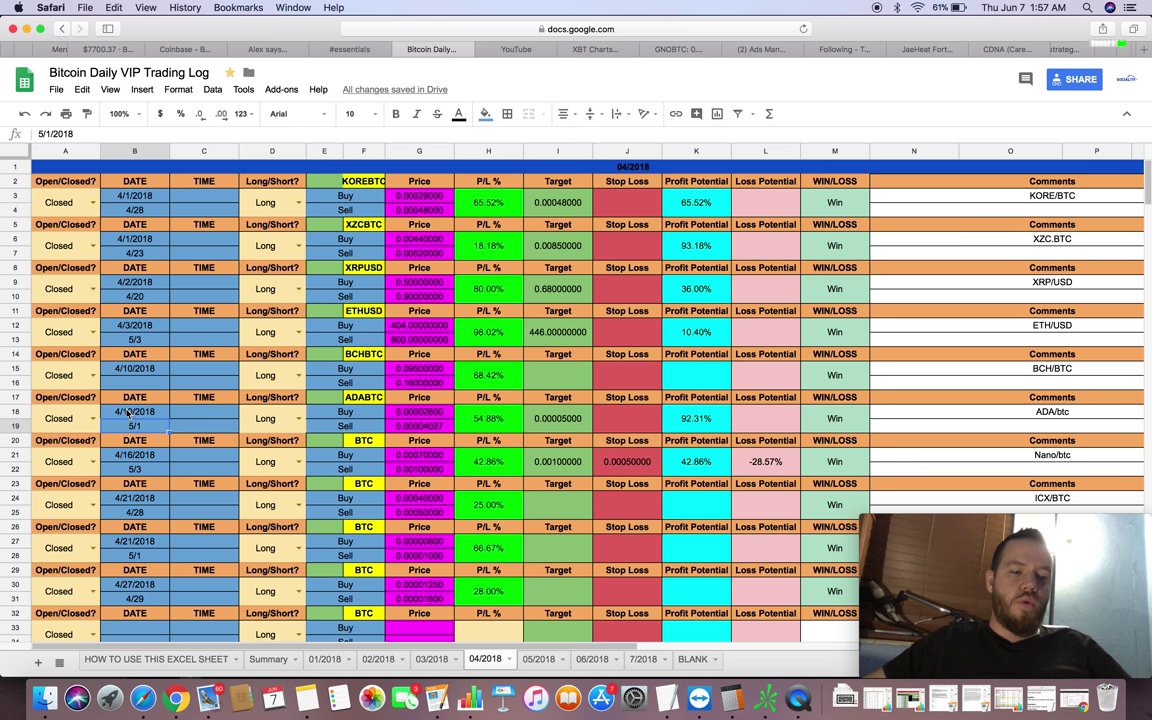
# Check the seventh trade's opening date and change its pair label in F20 to NANOBTC.
pyautogui.click(141, 457)
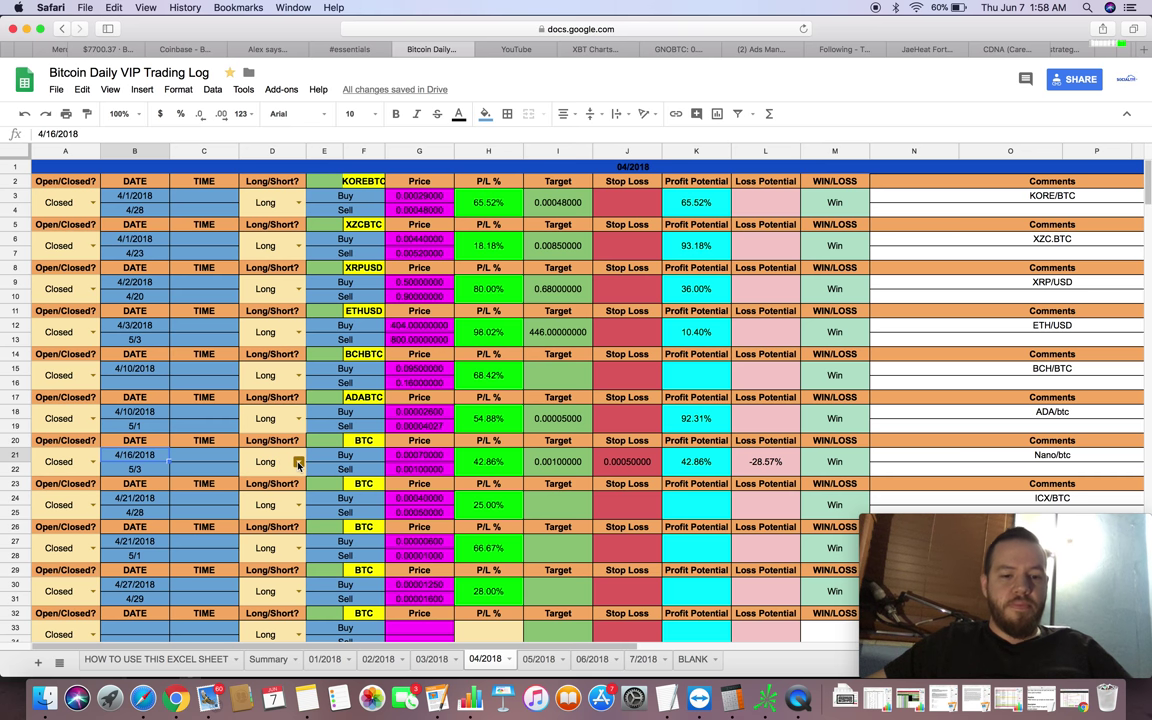
pyautogui.click(356, 441)
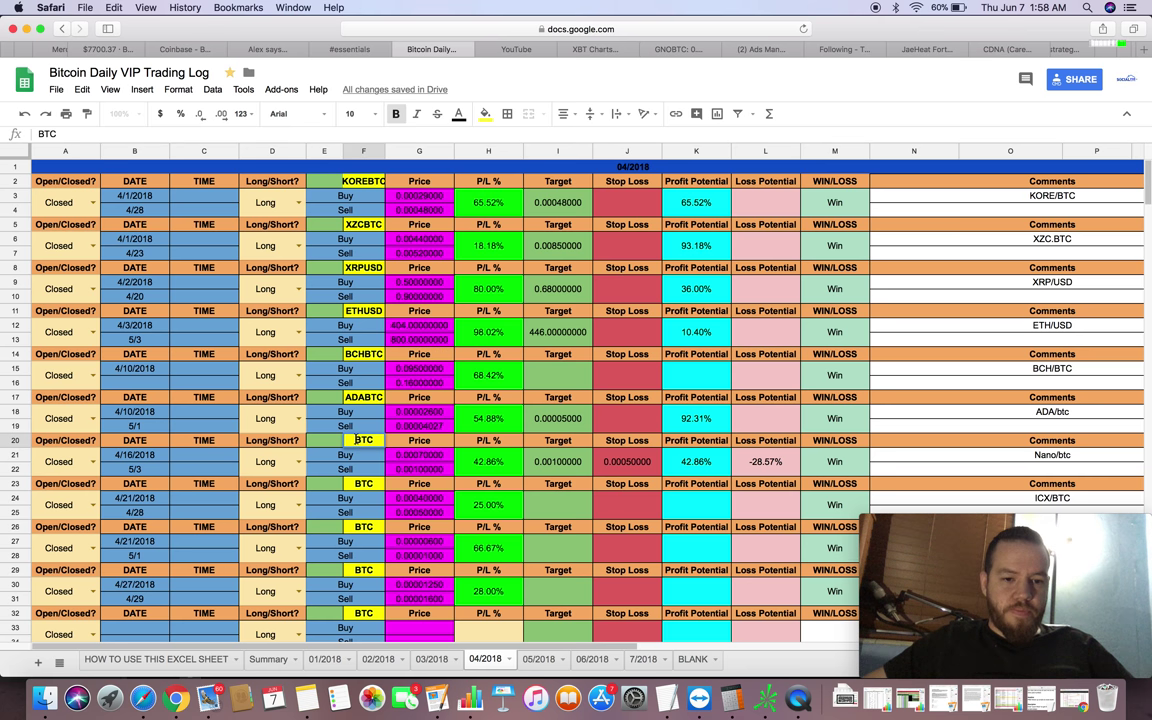
pyautogui.write('NANOBTC')
pyautogui.press('Return')
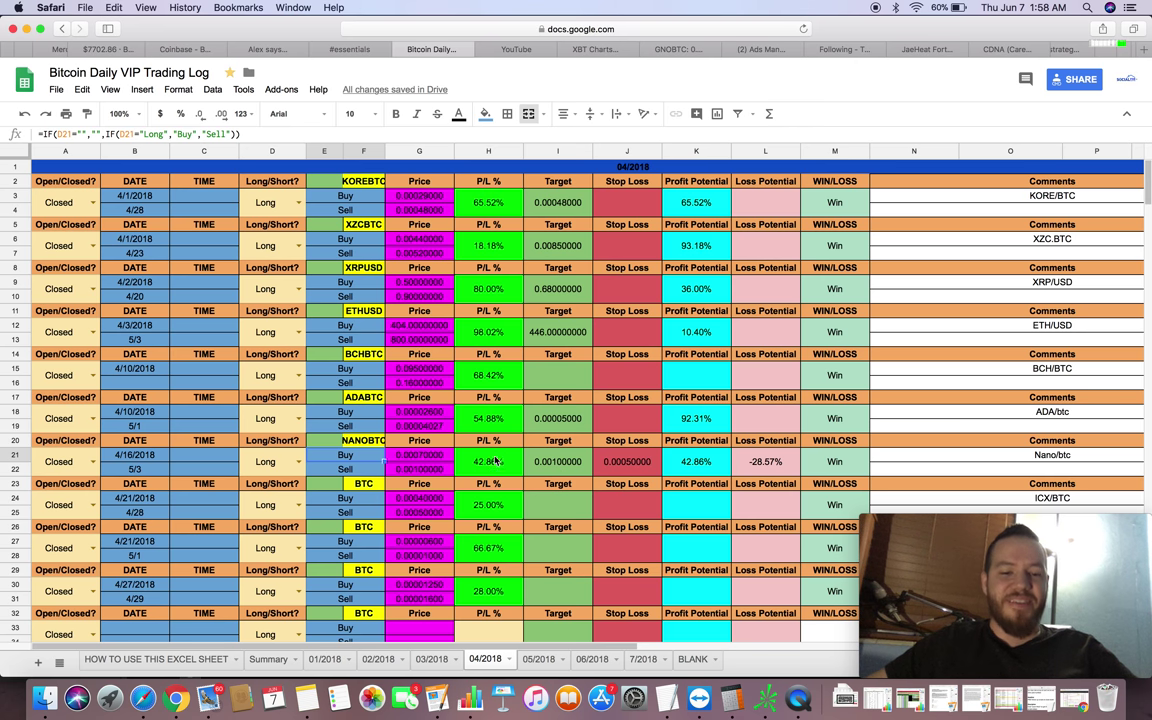
# Change the eighth trade's pair label in F23 to ICXBTC.
pyautogui.scroll(-1, 326, 461)
pyautogui.scroll(-1, 326, 461)
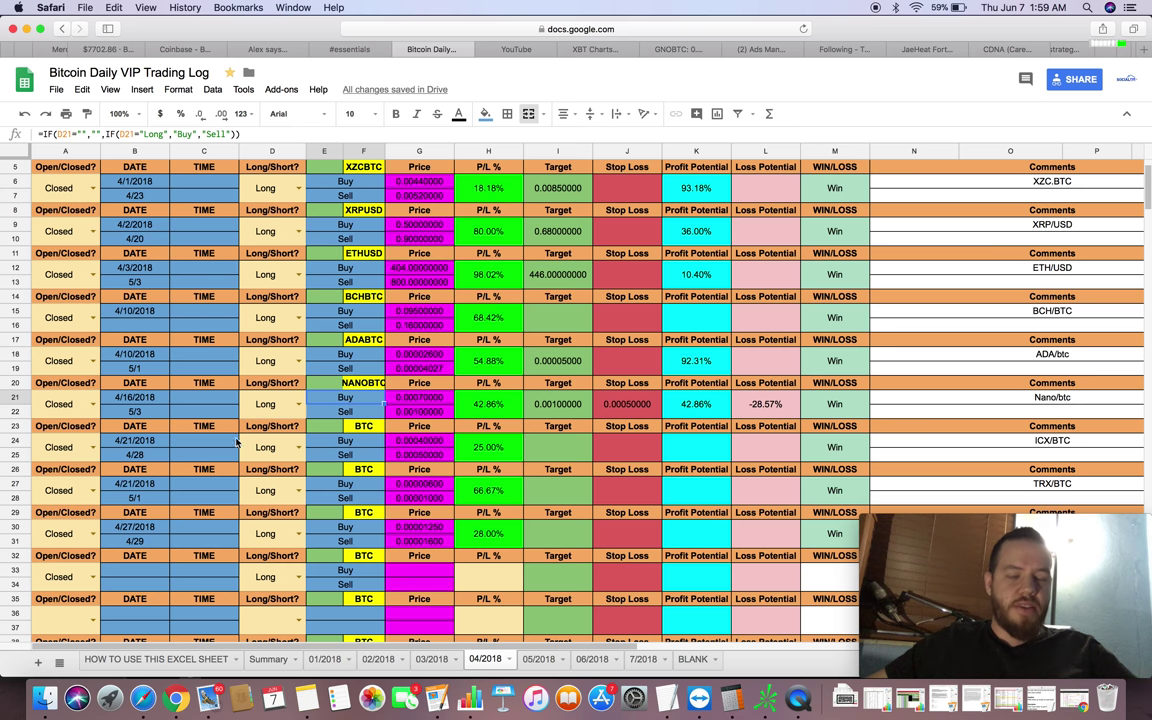
pyautogui.click(357, 426)
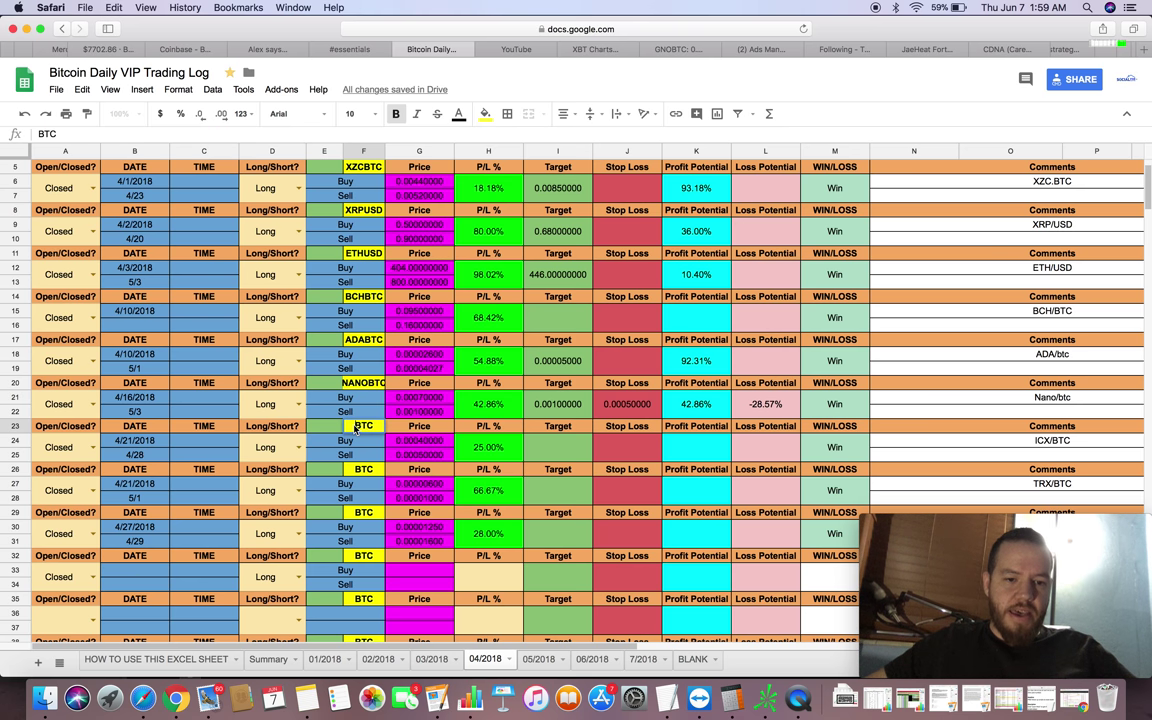
pyautogui.doubleClick(357, 426)
pyautogui.write('ICX')
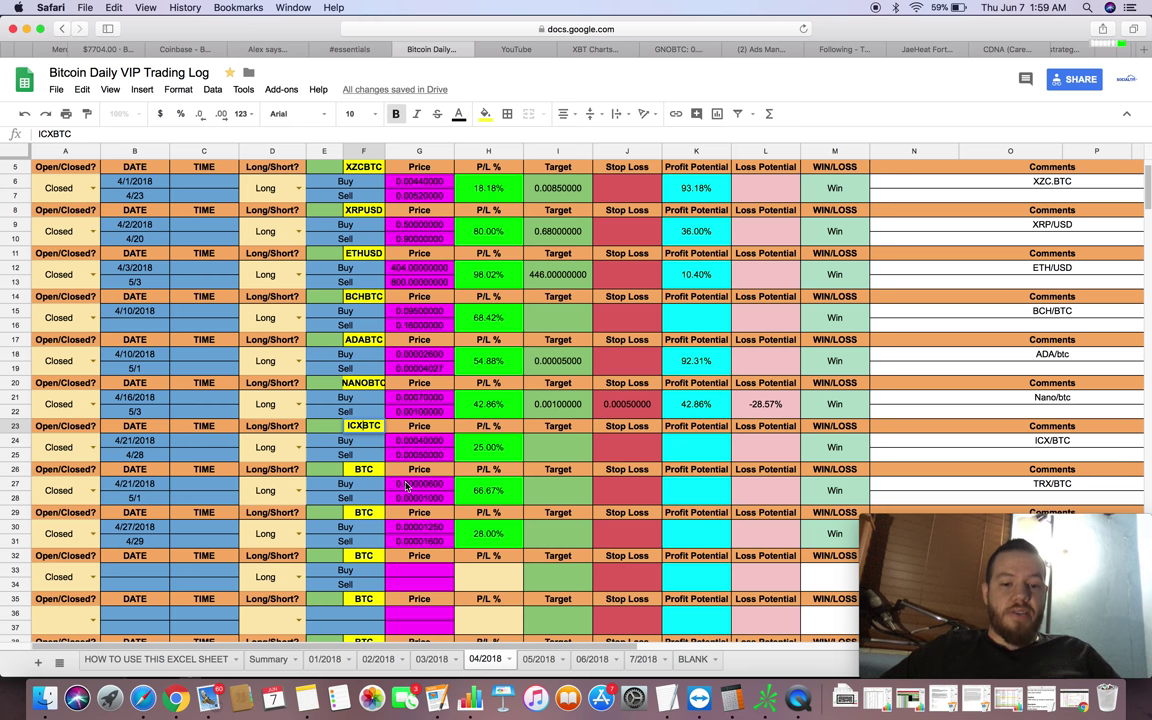
# Change the ninth trade's pair label in F26 to TRXBTC.
pyautogui.click(356, 469)
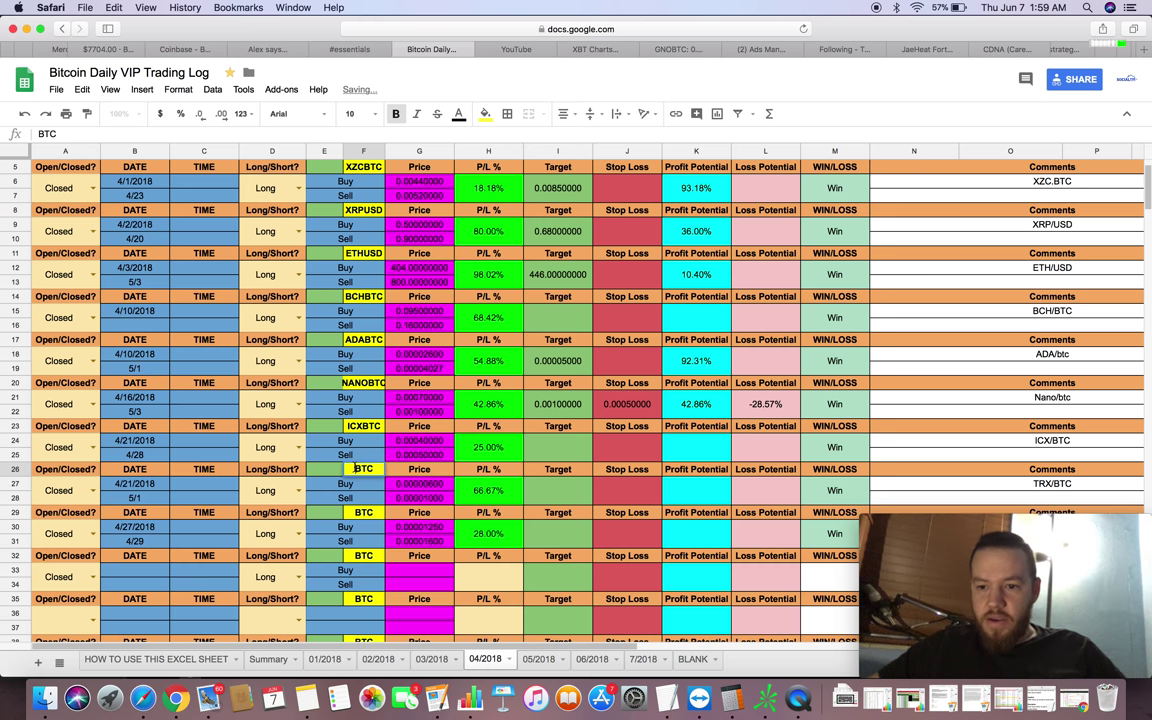
pyautogui.doubleClick(356, 469)
pyautogui.write('TRX')
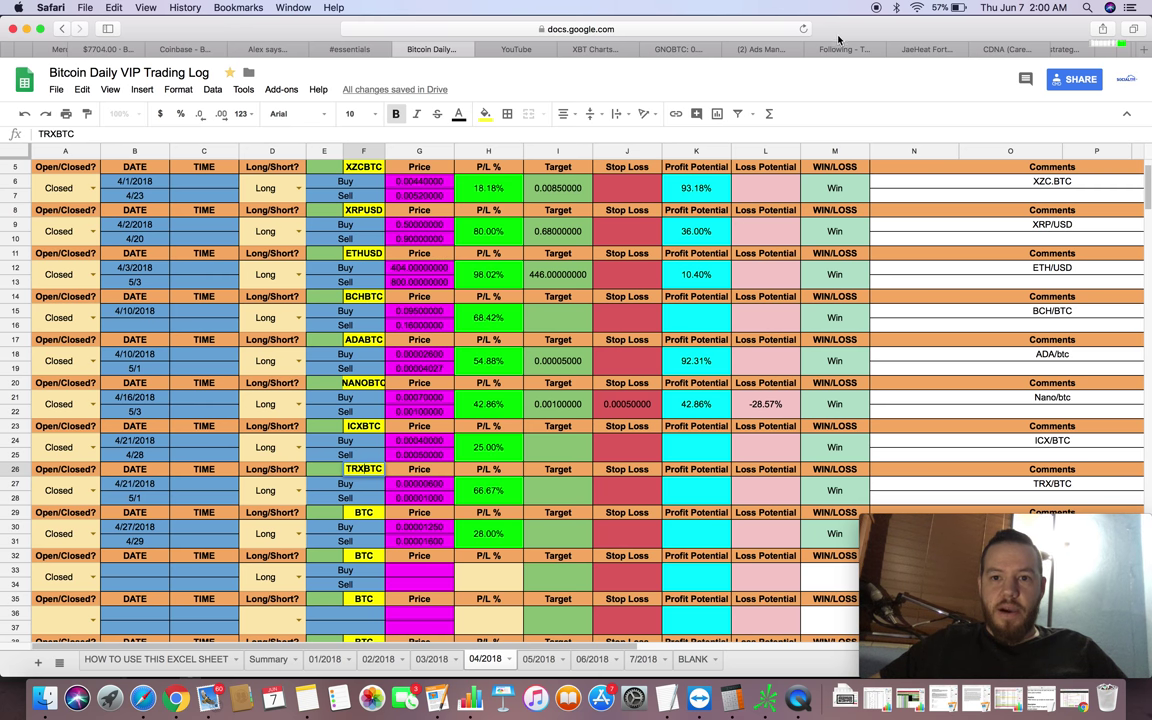
pyautogui.moveTo(866, 29)
pyautogui.mouseDown()
pyautogui.moveTo(633, 18)
pyautogui.moveTo(872, 7)
pyautogui.mouseUp()
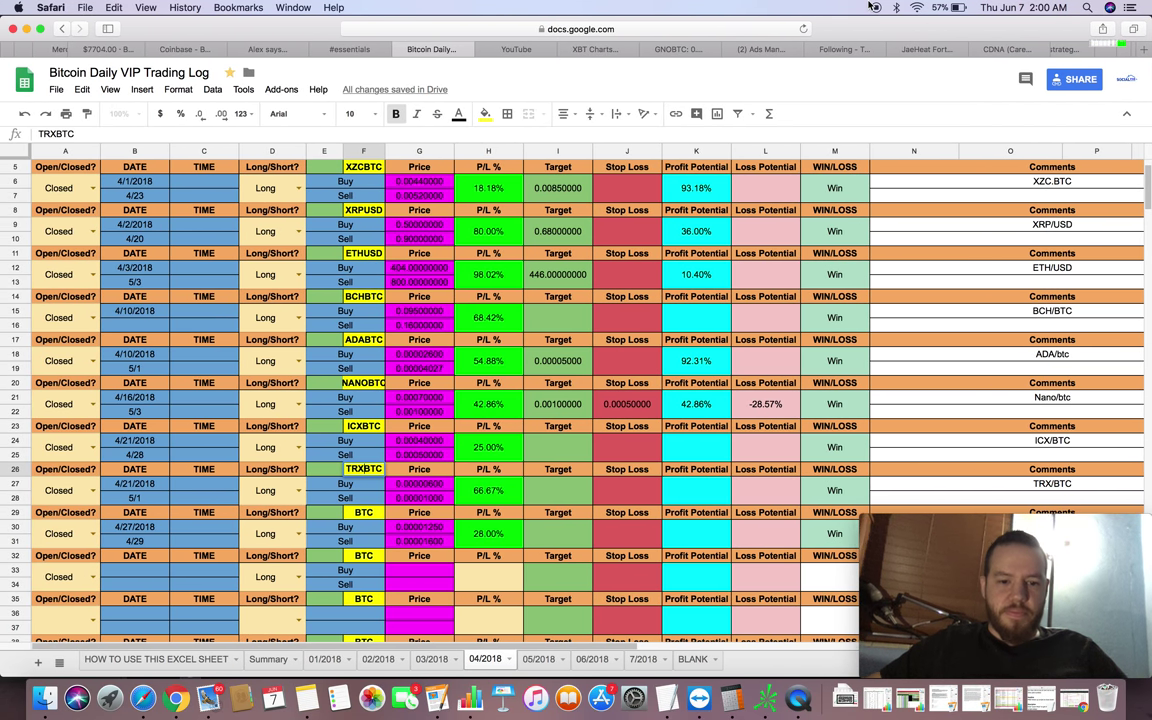
# Enter RPXBTC as the pair label in F32 and as the tenth trade's label in F29.
pyautogui.click(357, 555)
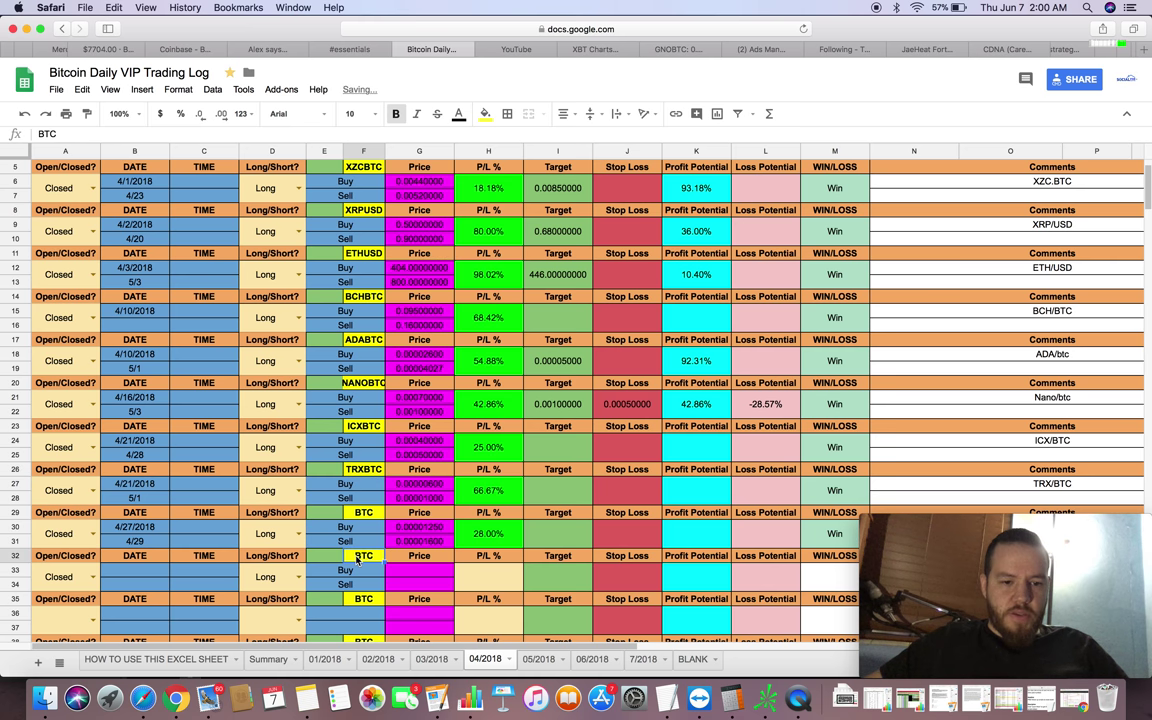
pyautogui.write('RPX')
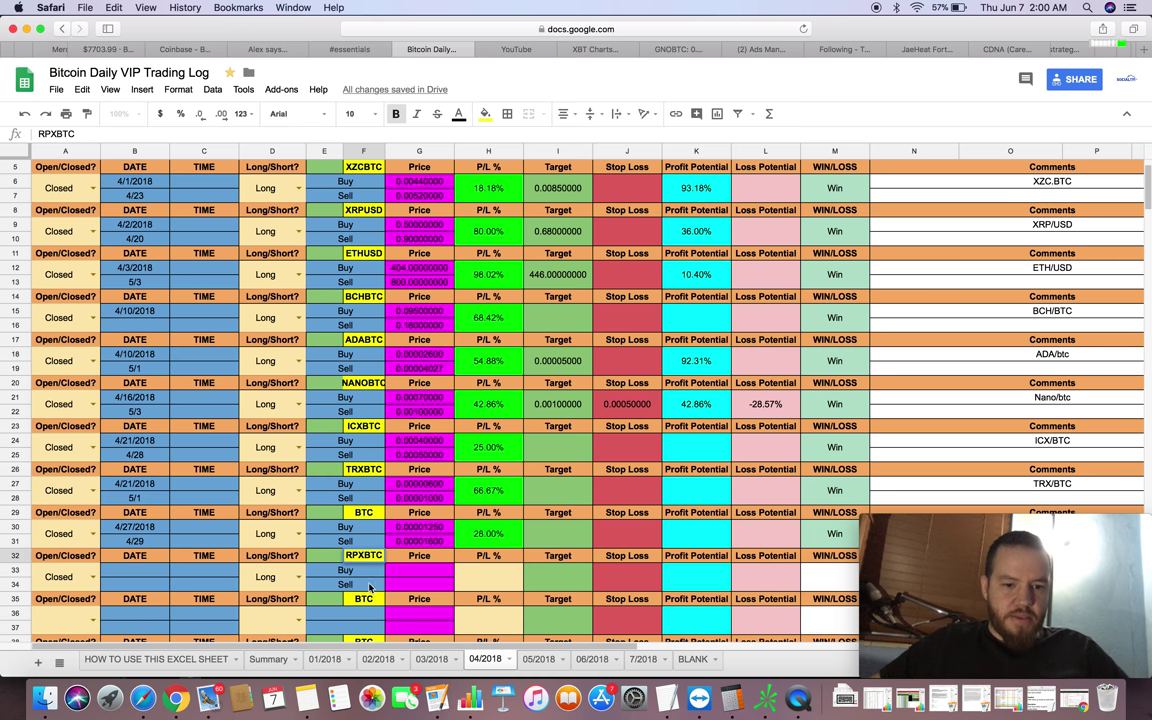
pyautogui.doubleClick(352, 516)
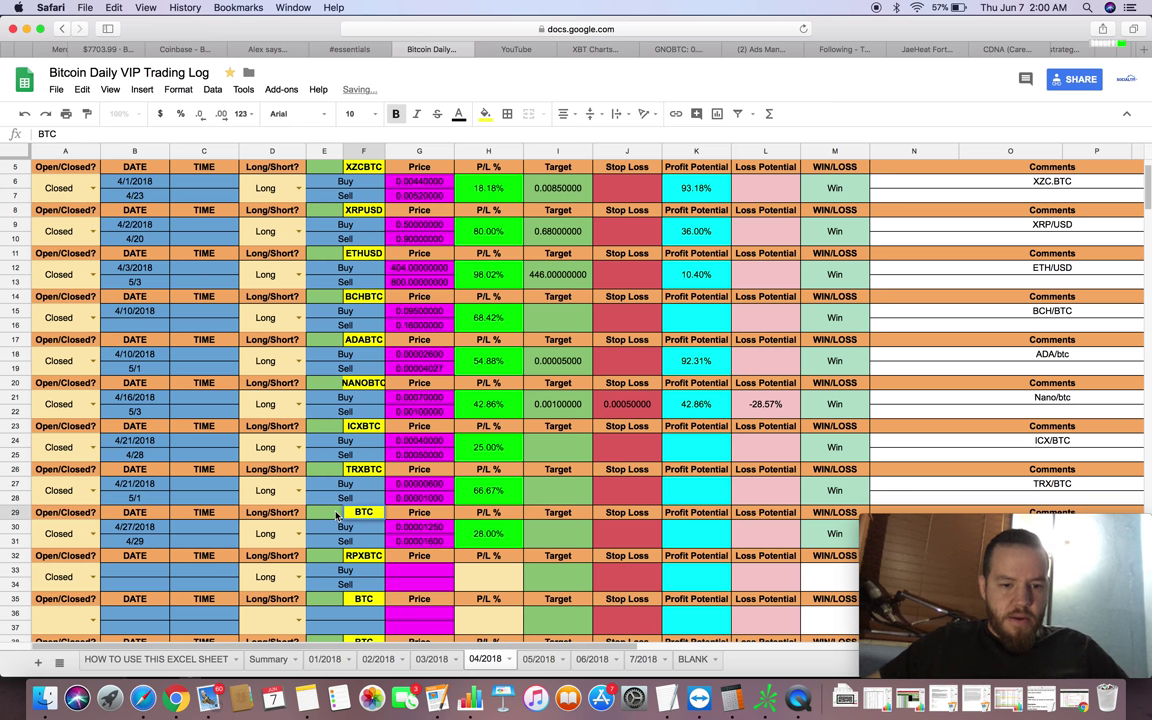
pyautogui.write('RPX')
# Restore the unfilled entry's label in F32 to BTC and look over the labelled April trades.
pyautogui.click(362, 559)
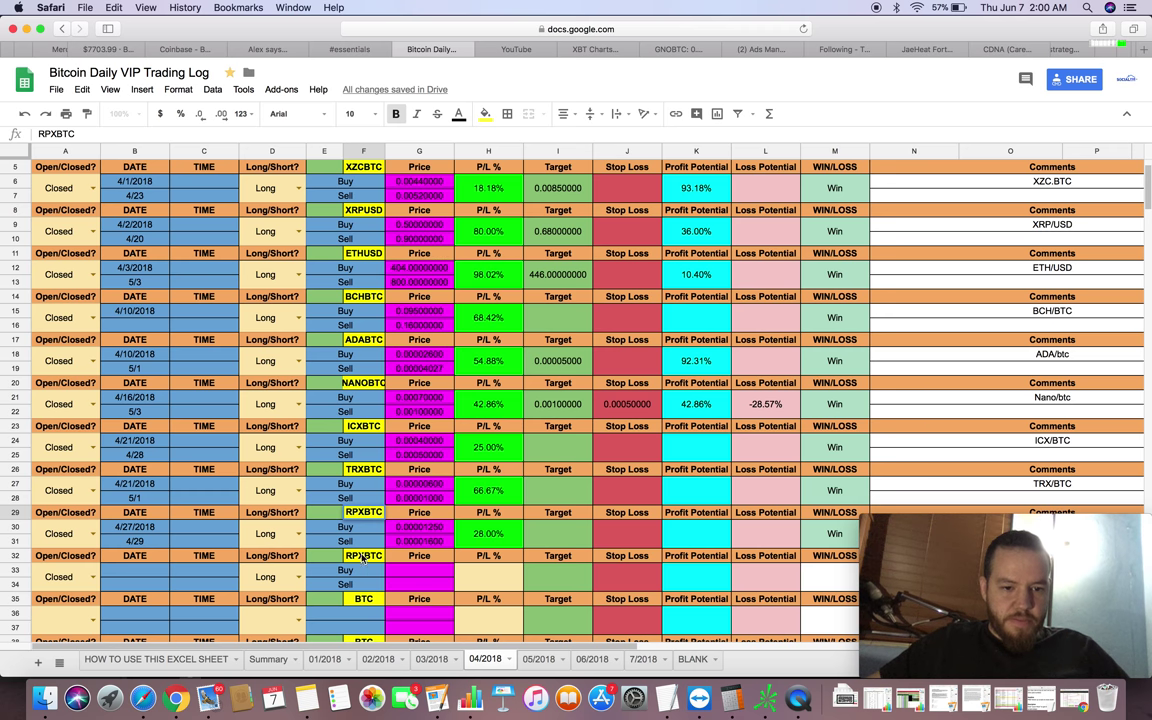
pyautogui.press('BackSpace')
pyautogui.press('BackSpace')
pyautogui.press('BackSpace')
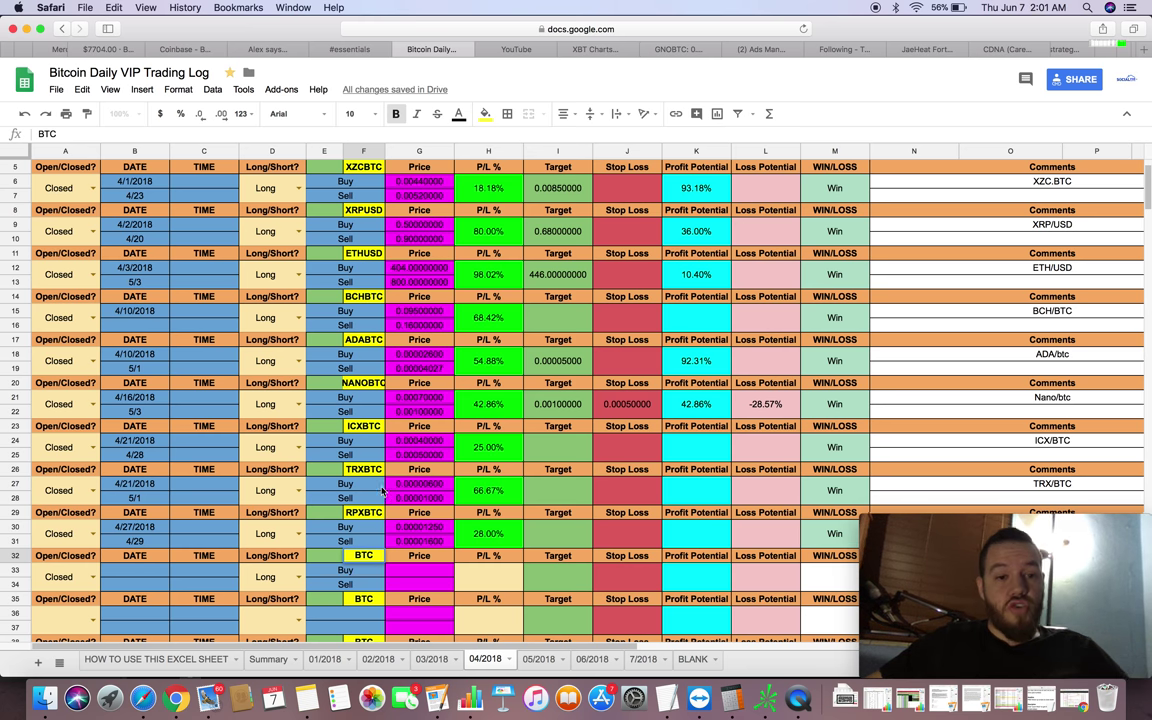
pyautogui.scroll(3, 391, 473)
pyautogui.scroll(-5, 391, 473)
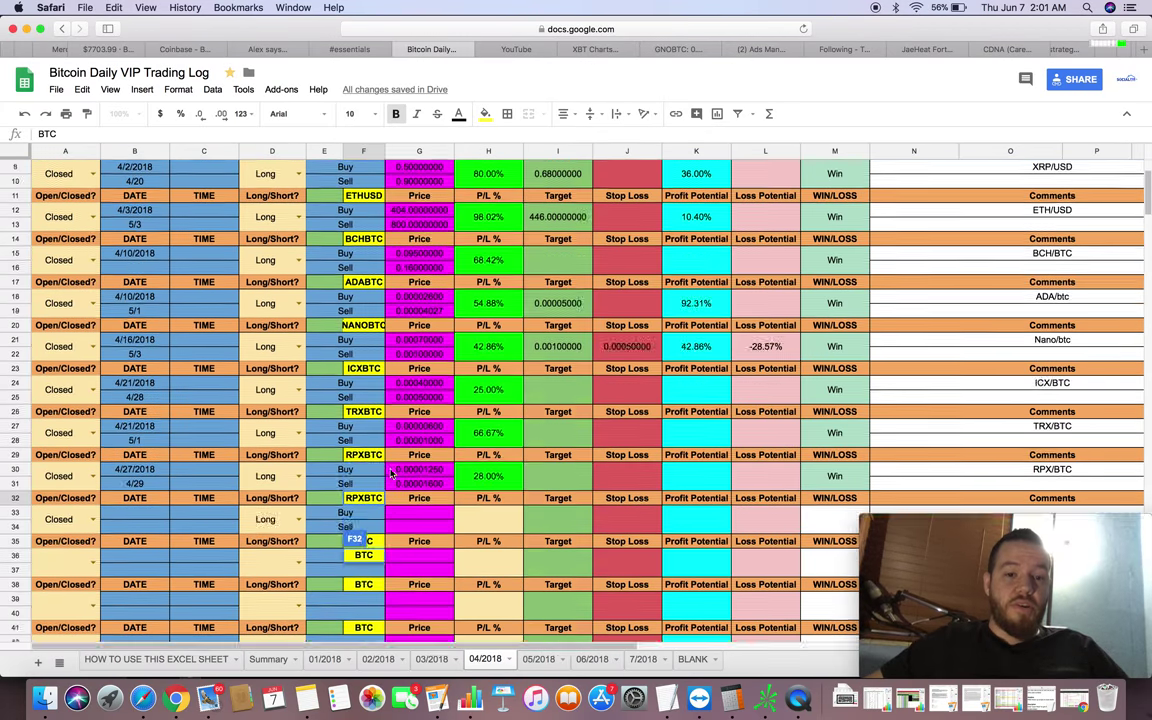
pyautogui.hscroll(5, 391, 473)
pyautogui.scroll(8, 391, 473)
pyautogui.hscroll(-5, 391, 473)
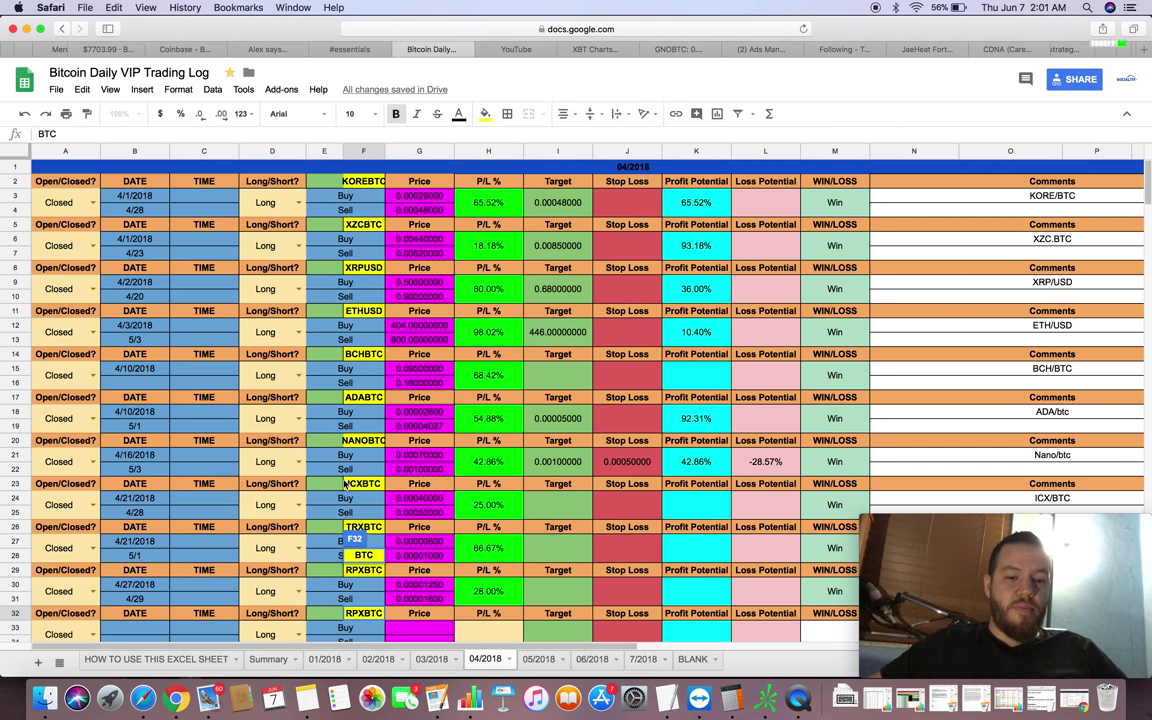
pyautogui.click(352, 377)
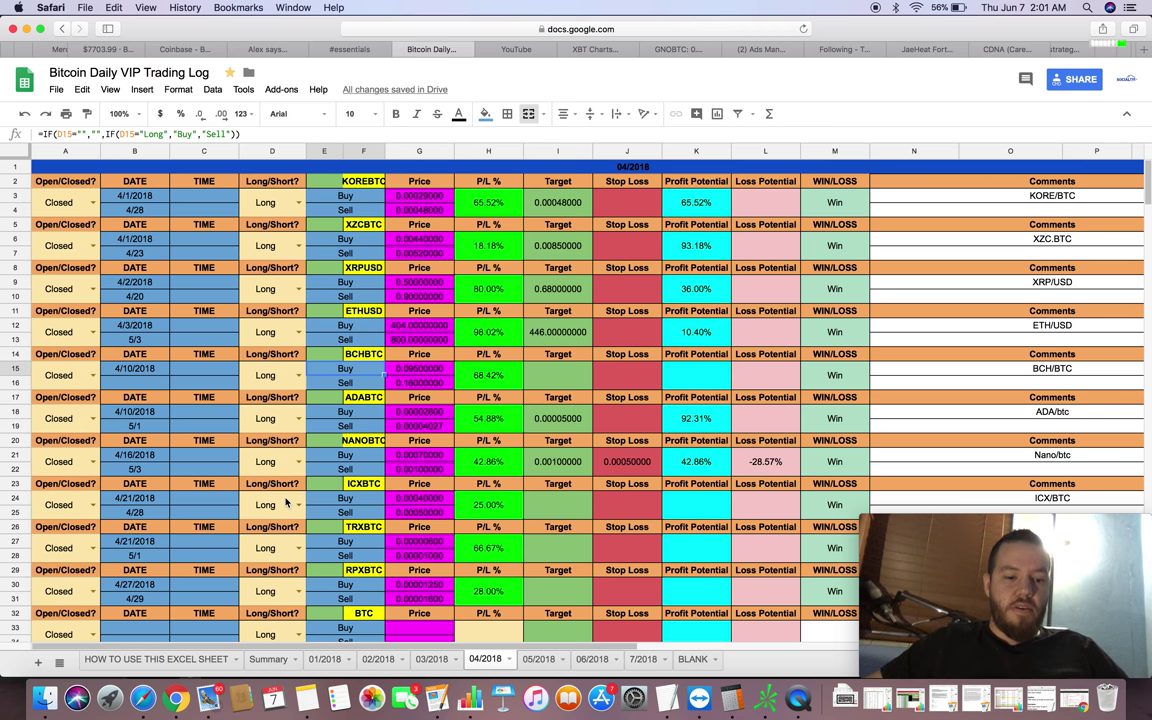
# Open the Summary sheet and compare the May 2018 row and its winning percentage with April's.
pyautogui.click(268, 659)
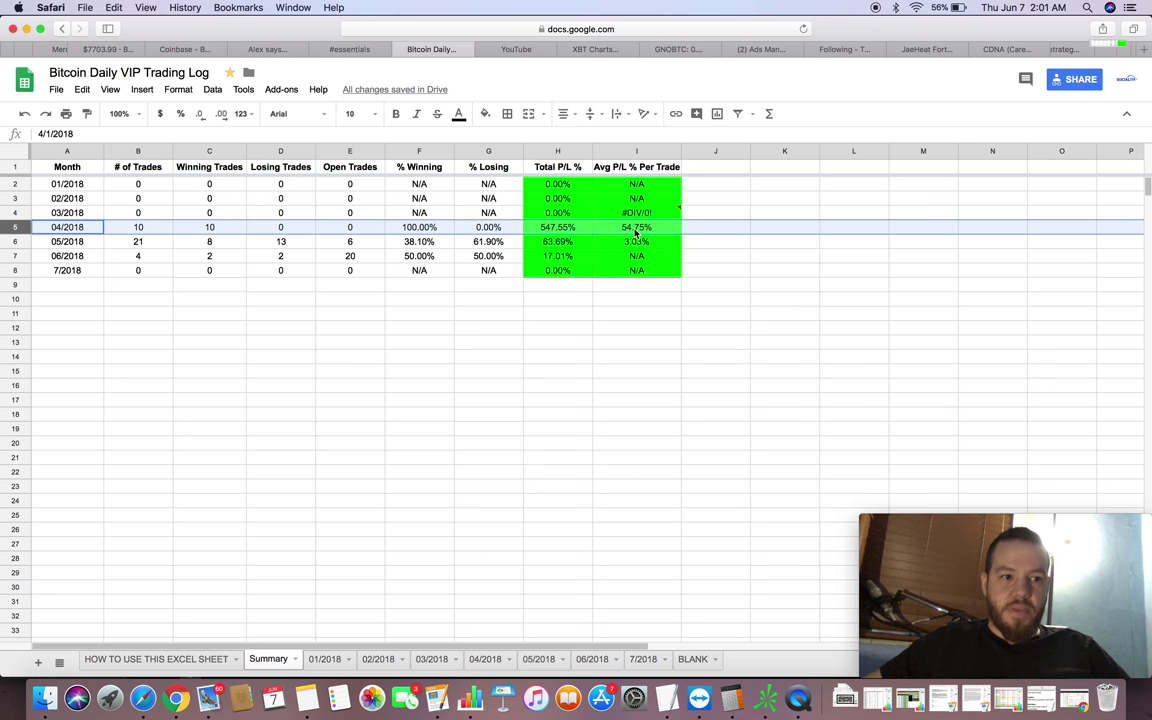
pyautogui.click(16, 242)
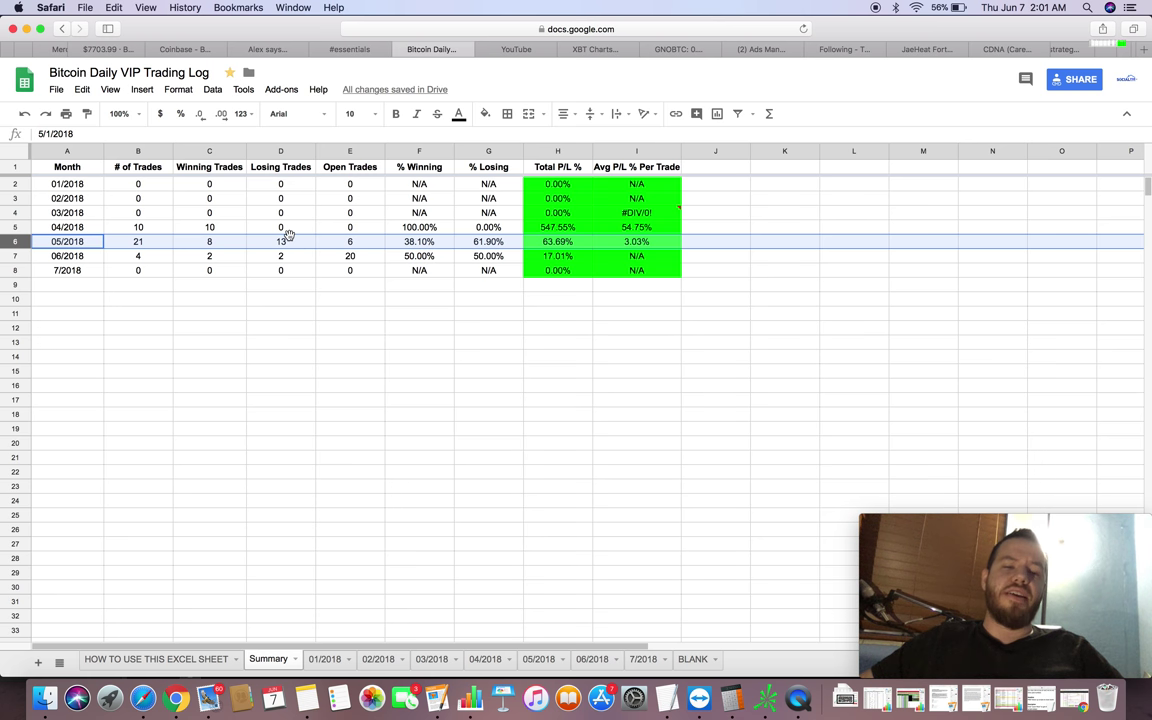
pyautogui.click(409, 228)
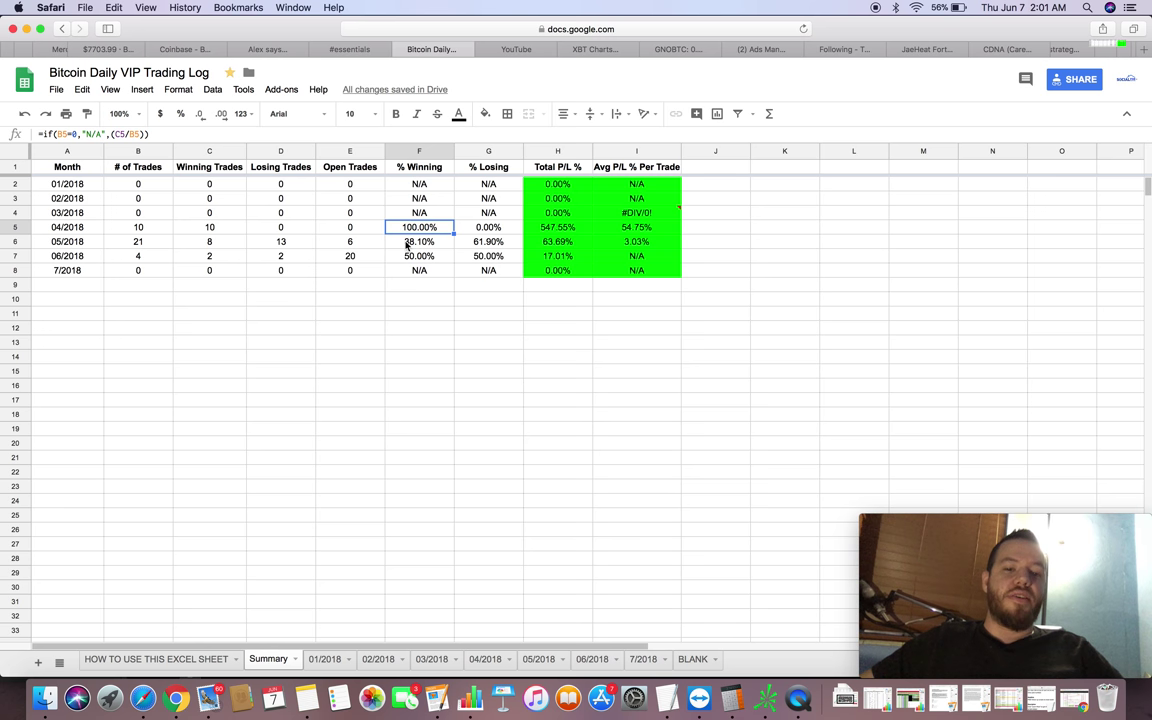
pyautogui.click(407, 244)
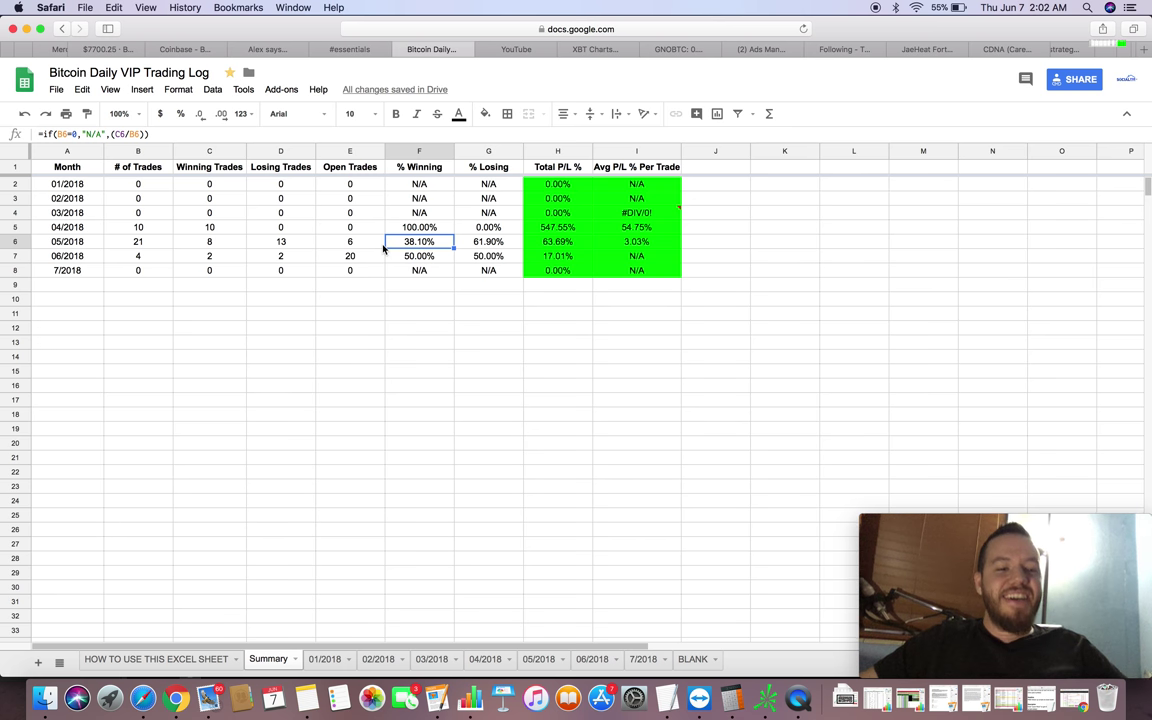
# Examine May 2018's winning, losing, open and total trade counts in the Summary sheet.
pyautogui.click(226, 244)
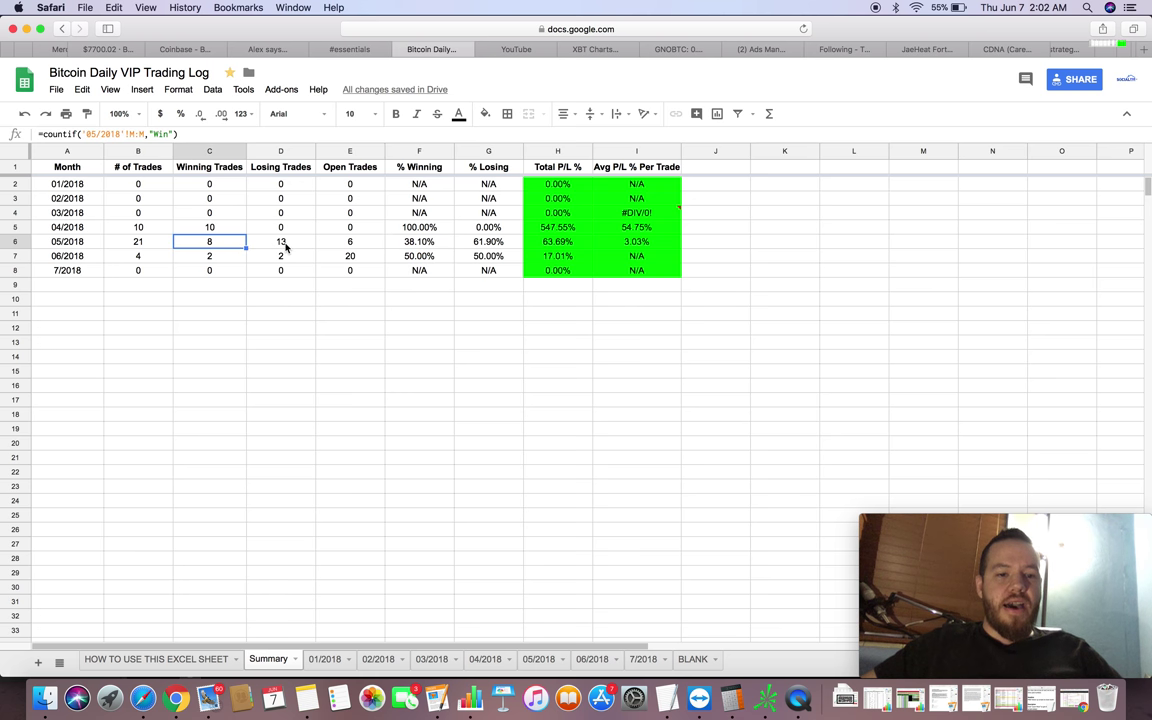
pyautogui.click(281, 247)
pyautogui.click(226, 244)
pyautogui.click(273, 247)
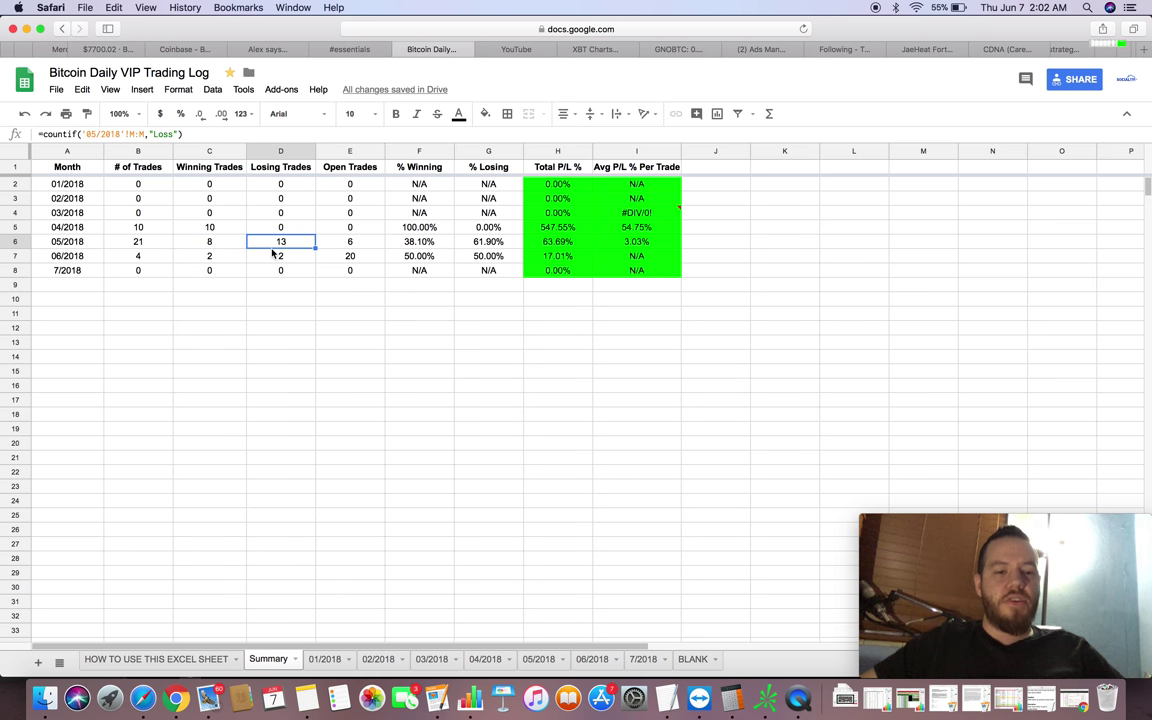
pyautogui.click(364, 245)
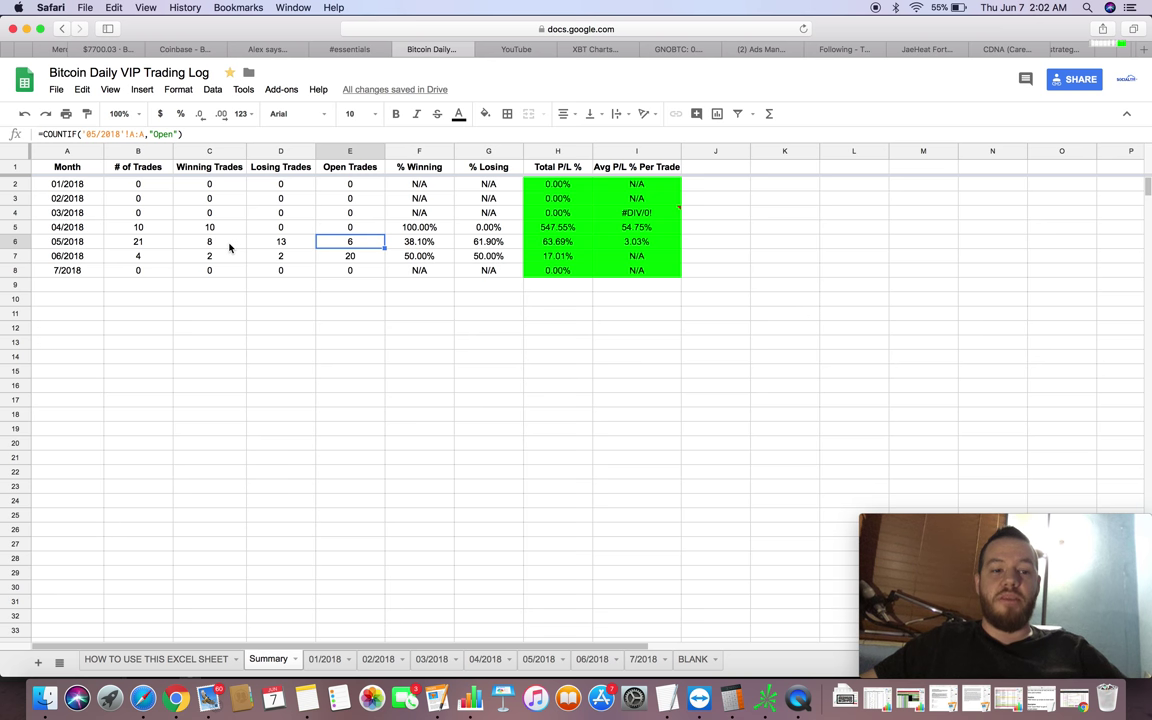
pyautogui.click(395, 240)
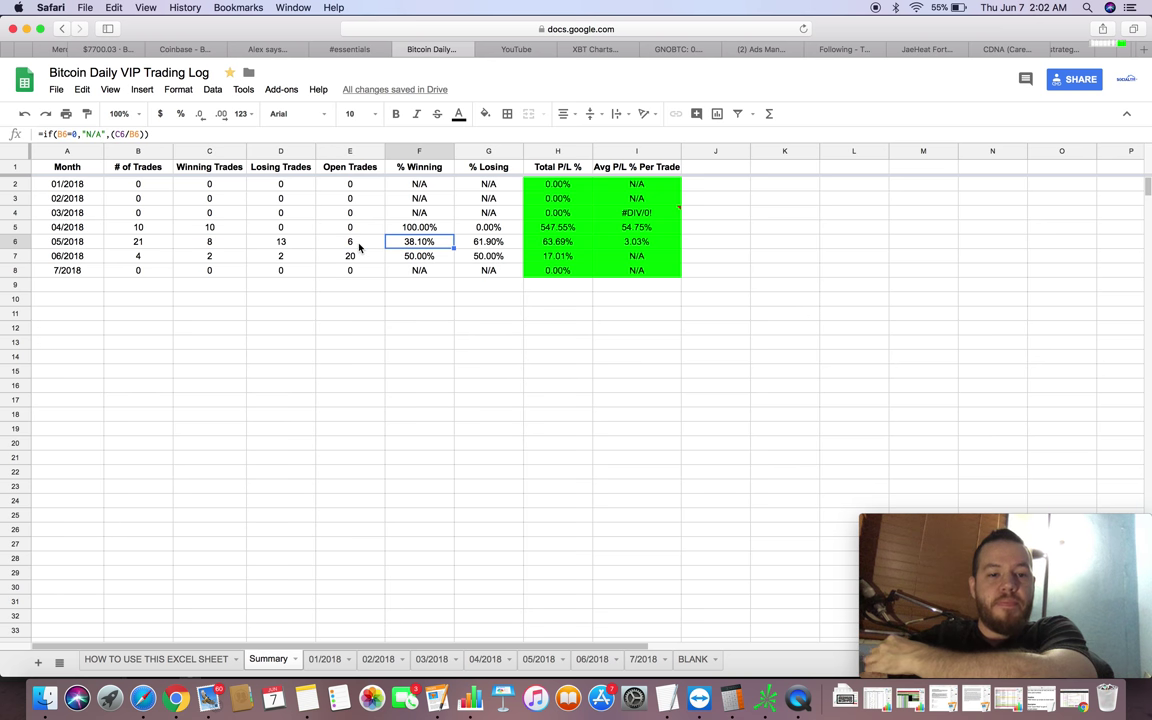
pyautogui.click(360, 247)
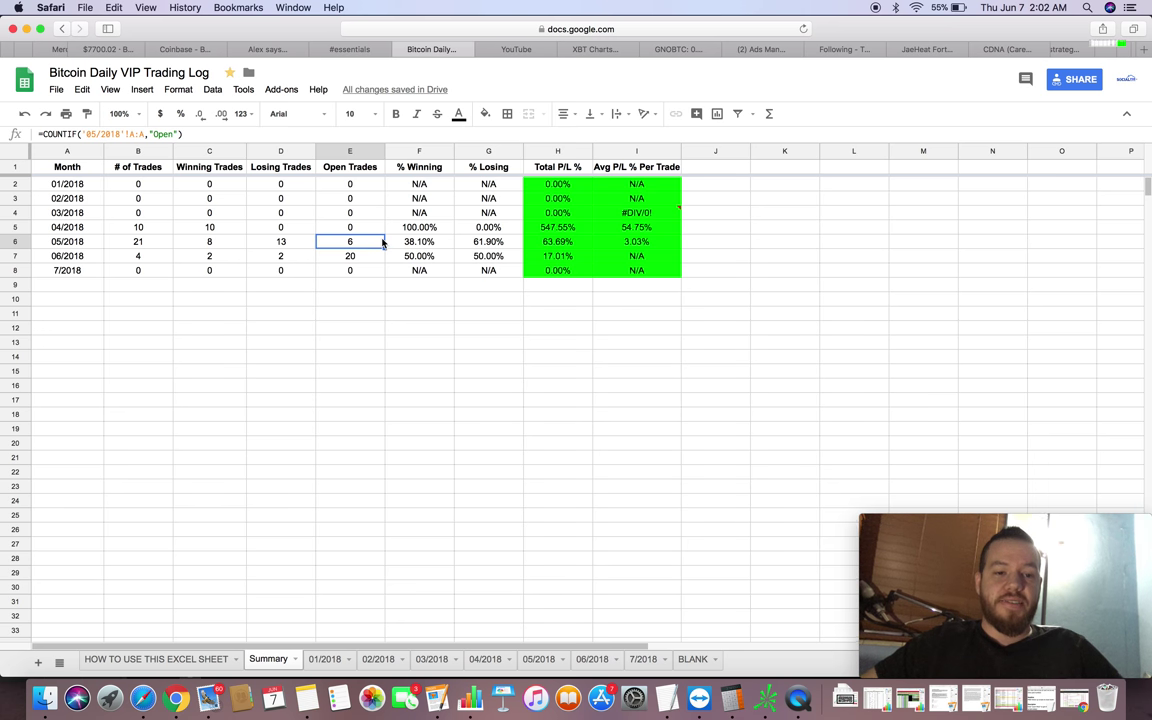
pyautogui.click(152, 246)
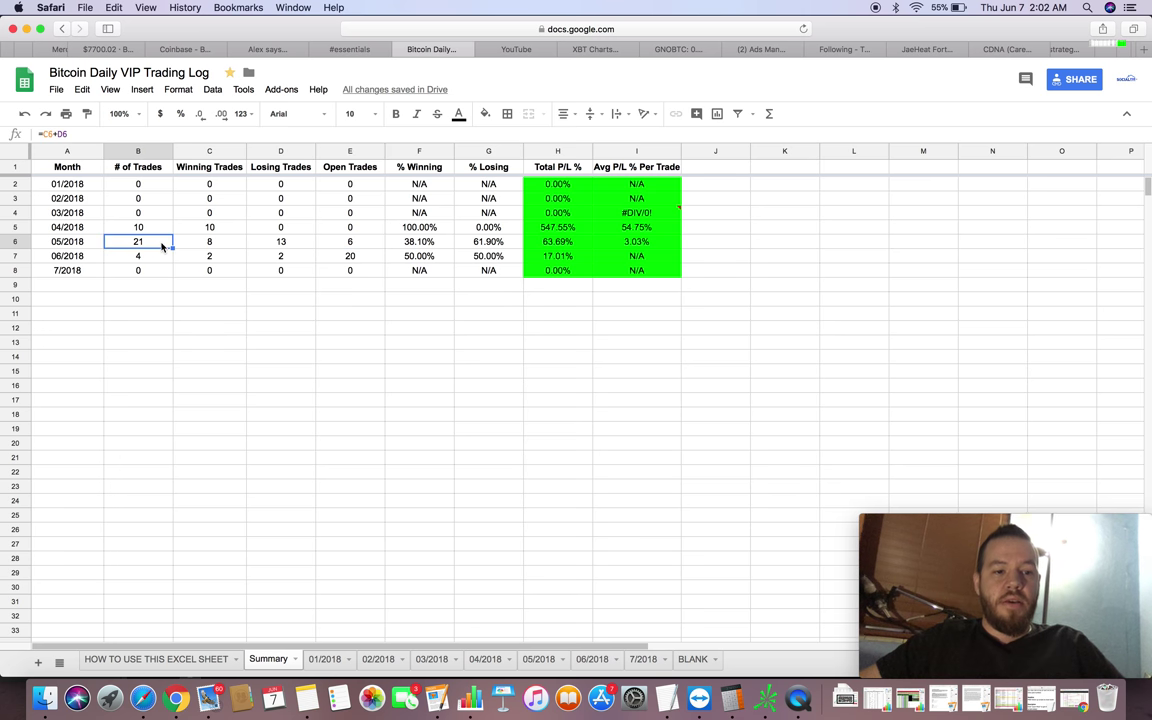
pyautogui.click(351, 241)
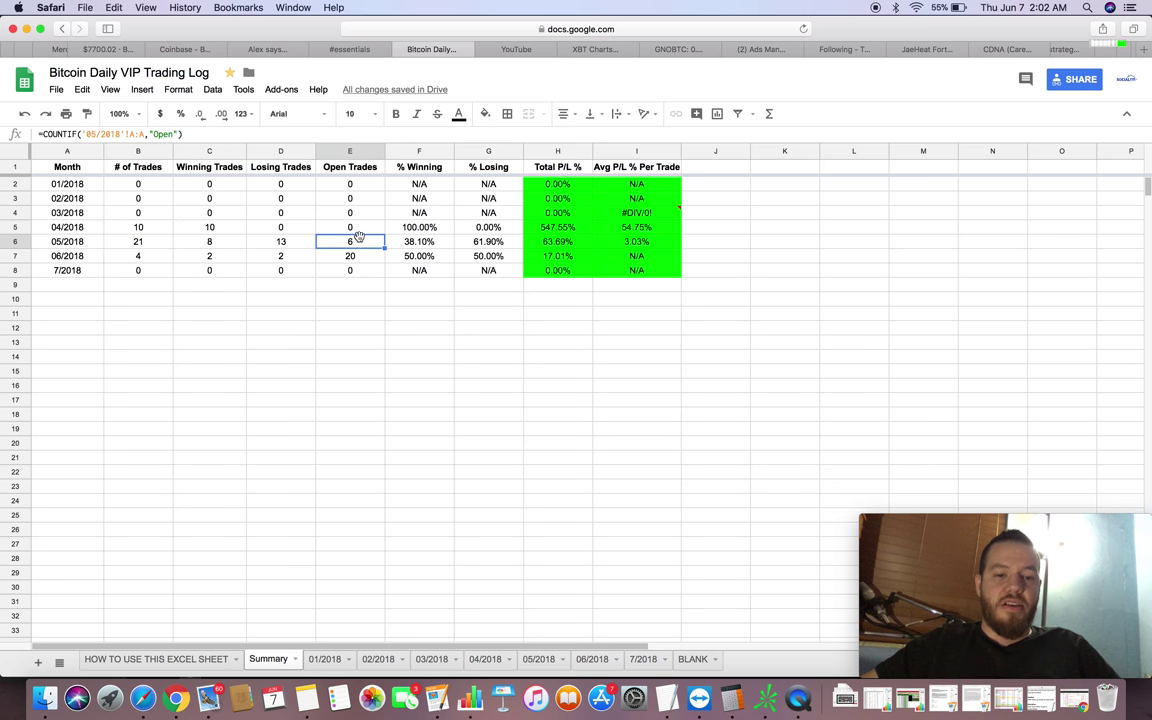
# Review May 2018's winning percentage, total P/L % and average P/L % per trade in the Summary sheet.
pyautogui.click(421, 244)
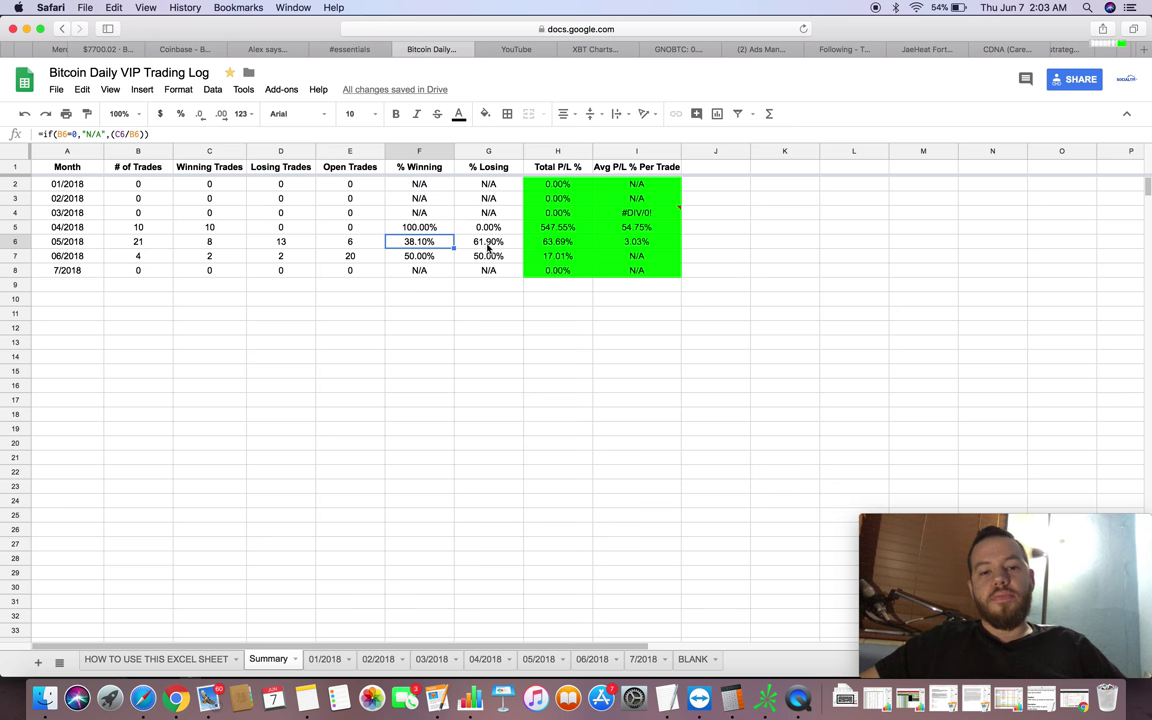
pyautogui.click(548, 247)
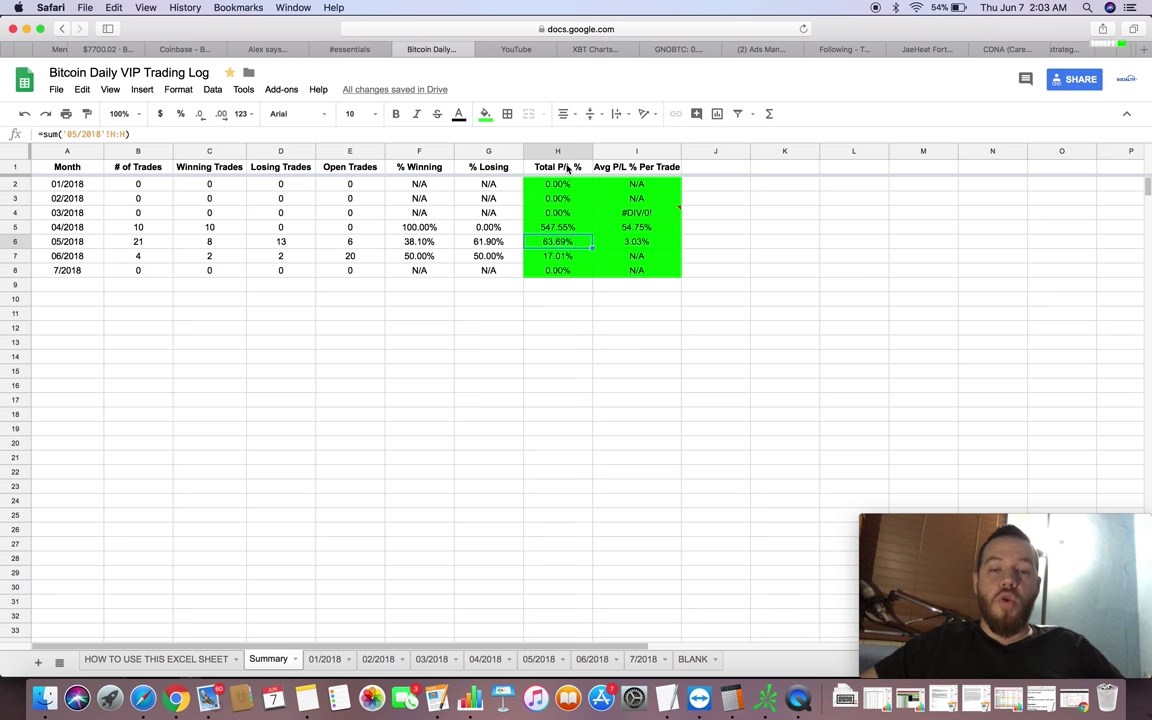
pyautogui.click(617, 244)
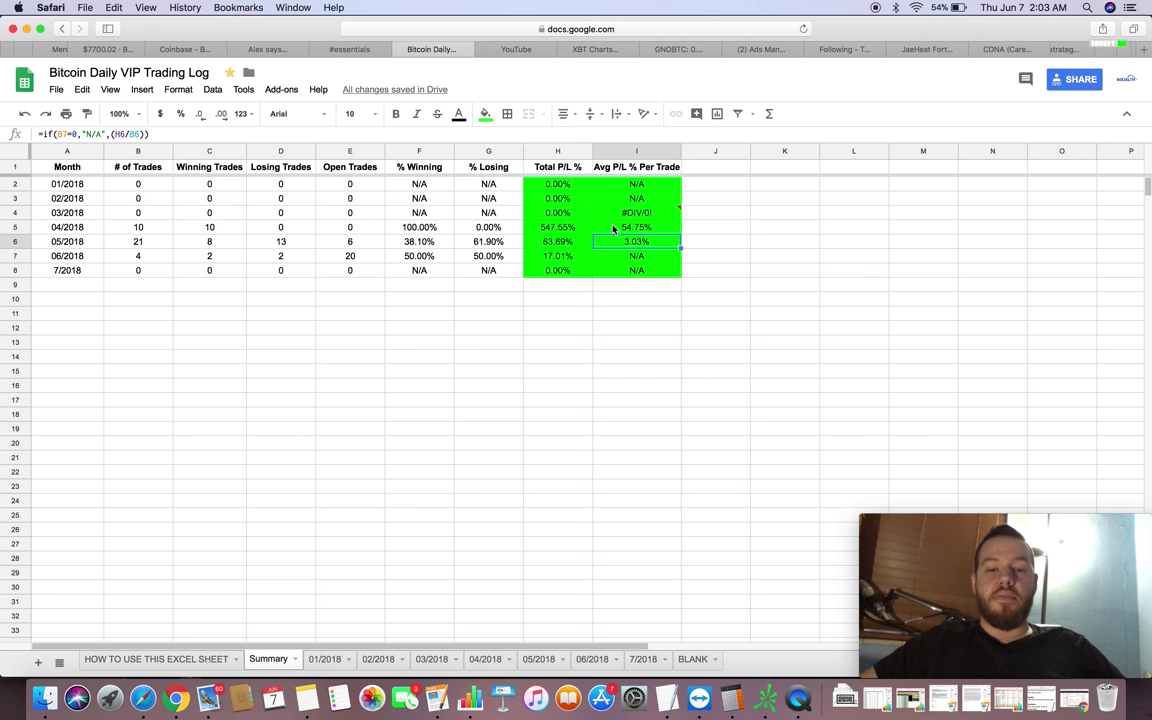
pyautogui.click(15, 241)
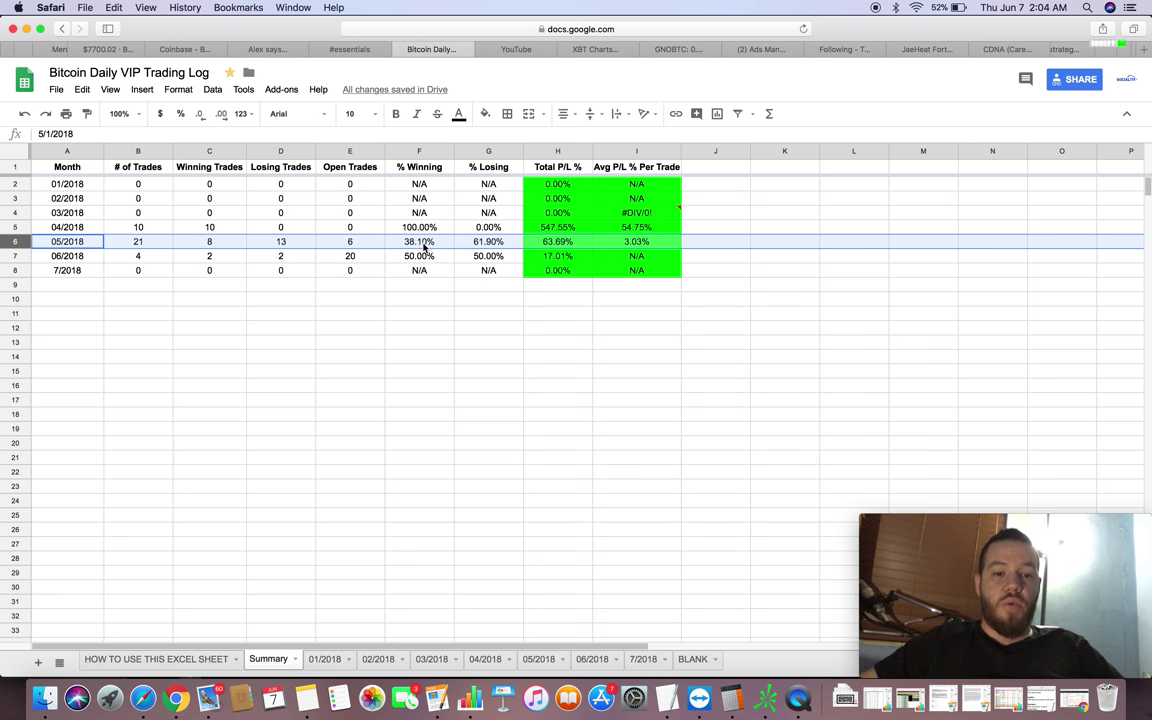
pyautogui.click(632, 242)
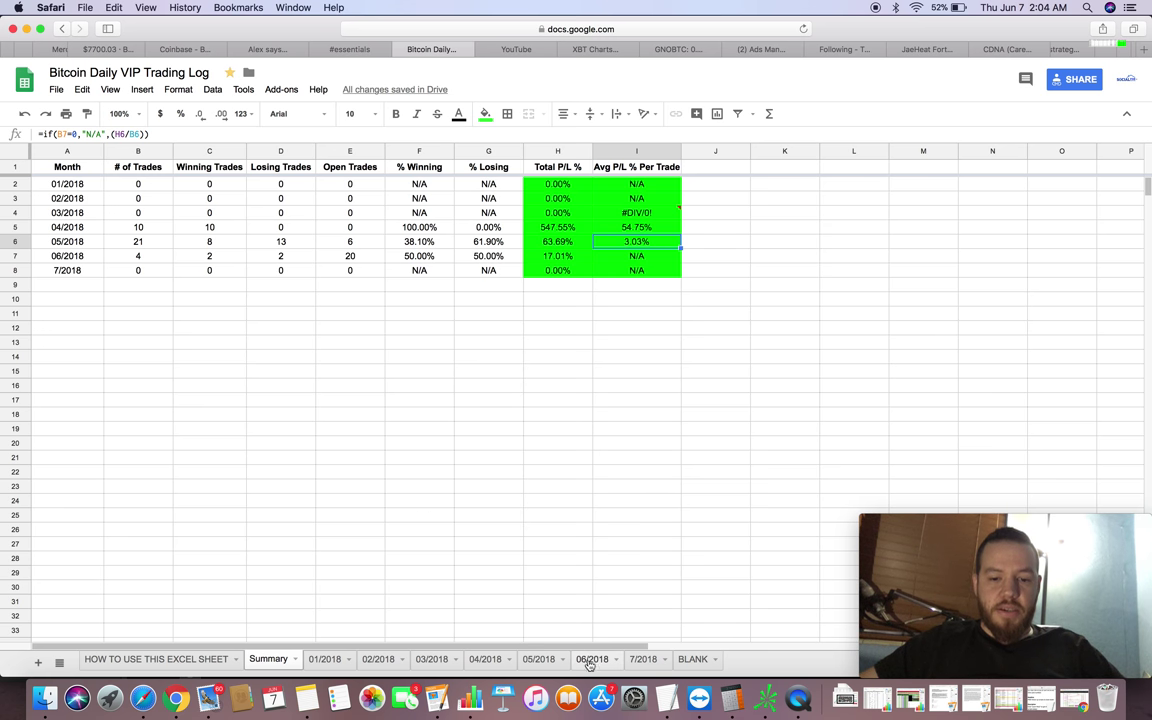
# Open the 05/2018 sheet and check the buy and sell prices of the first trade, XRPUSD.
pyautogui.click(539, 660)
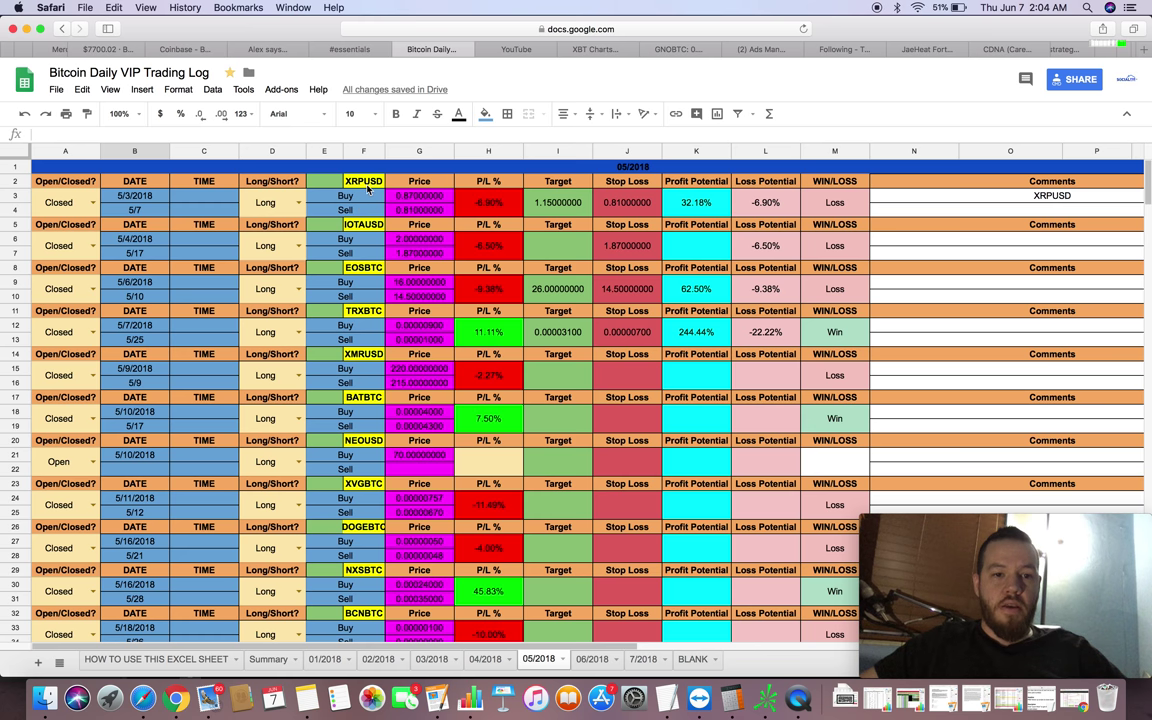
pyautogui.click(426, 198)
pyautogui.click(426, 211)
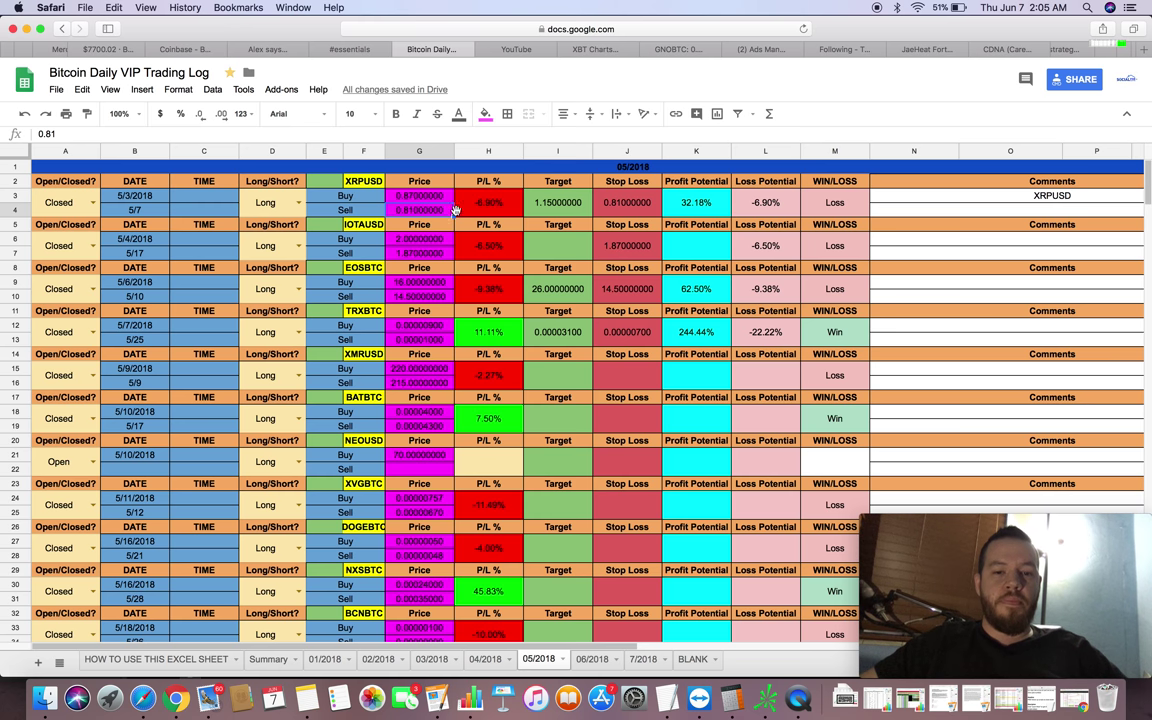
# Check the P/L % formula and target price of the XRPUSD trade.
pyautogui.click(505, 209)
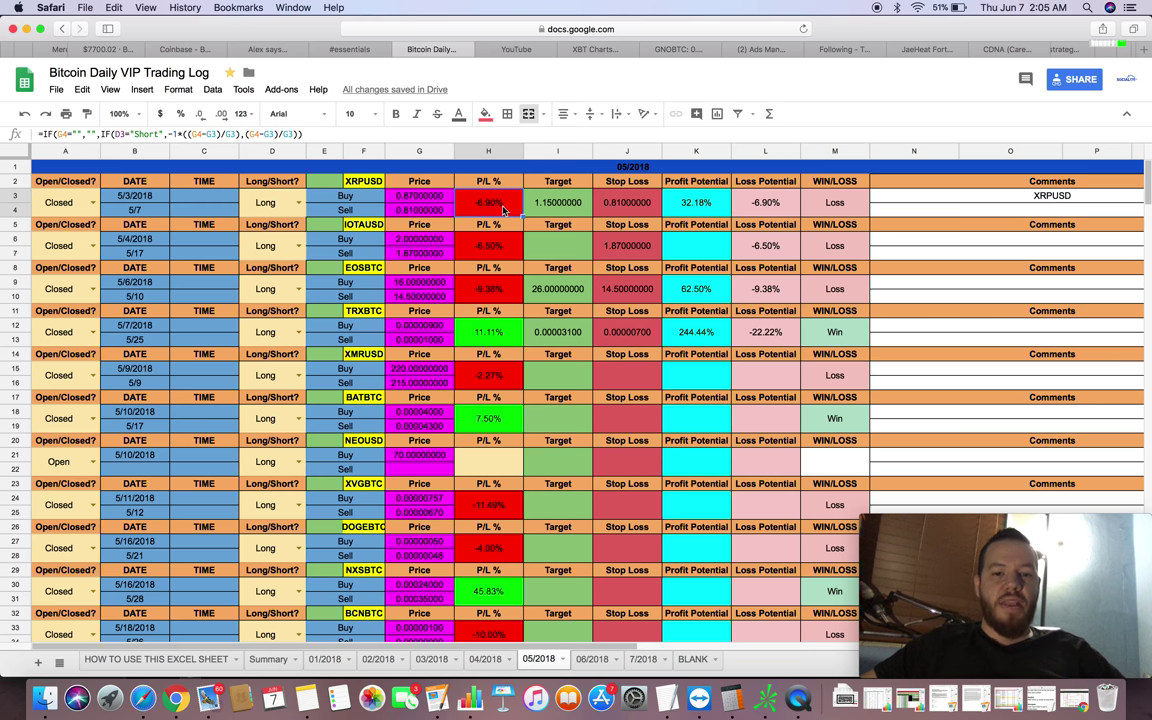
pyautogui.click(560, 208)
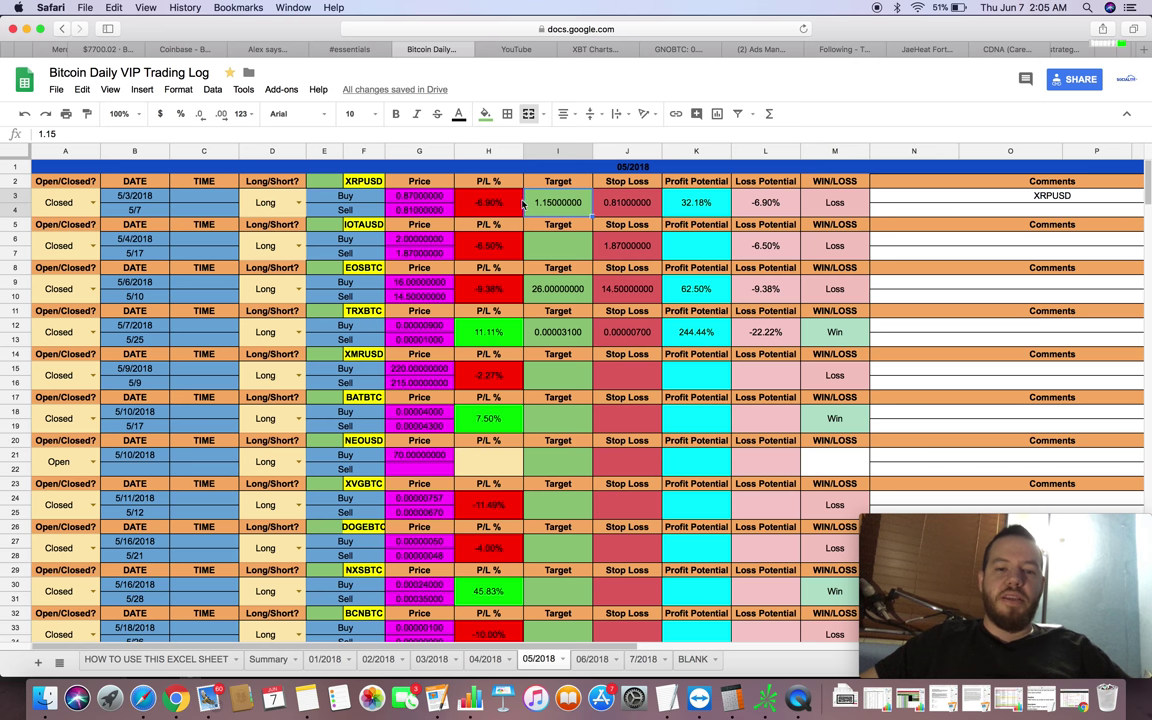
pyautogui.click(458, 206)
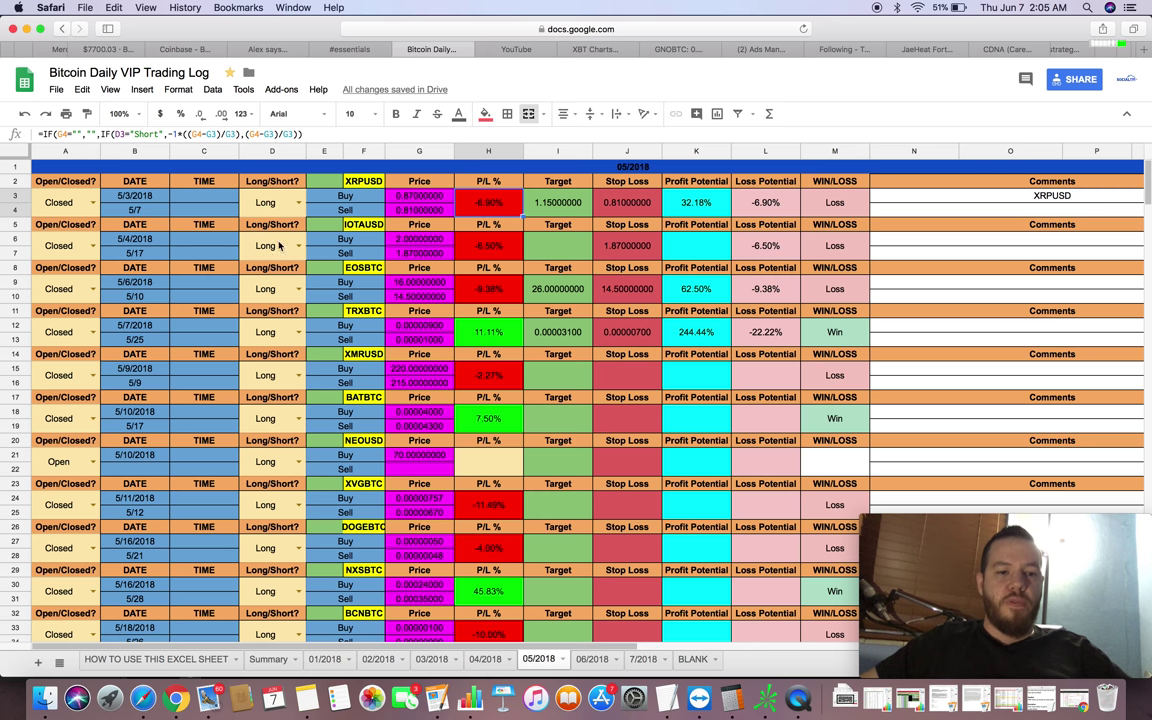
# Examine the IOTAUSD sell price and P/L %, the EOSBTC entry date and buy price, and the TRXBTC closing date.
pyautogui.click(411, 256)
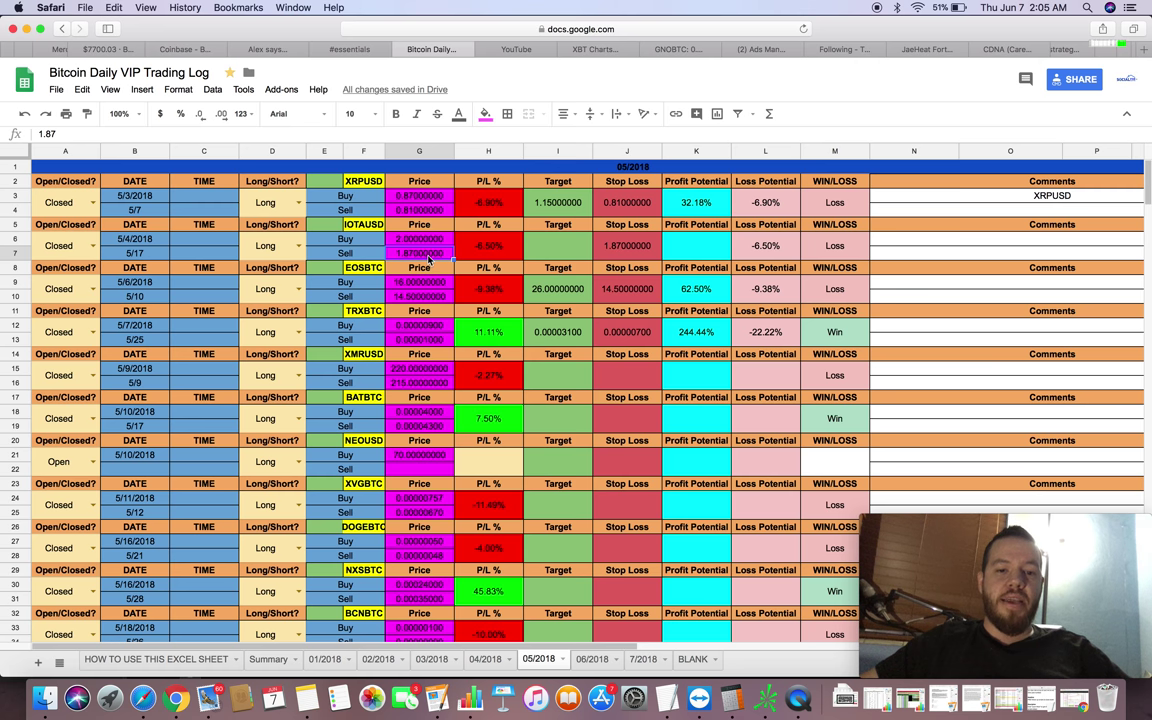
pyautogui.click(494, 255)
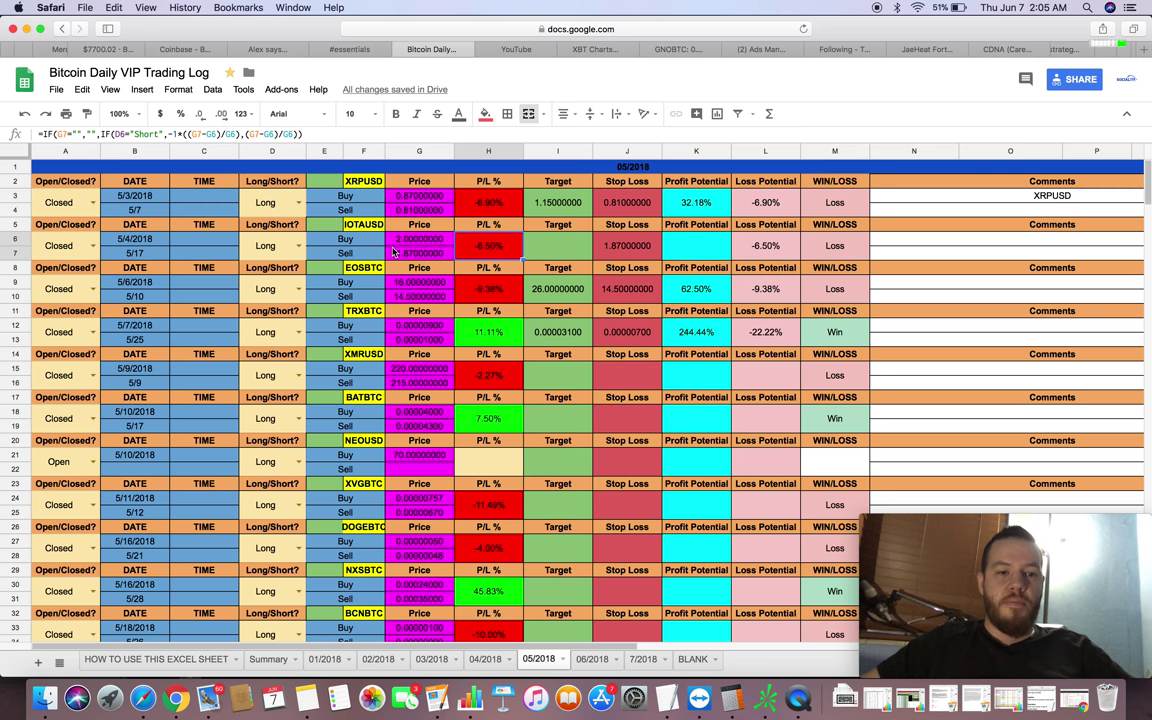
pyautogui.click(140, 287)
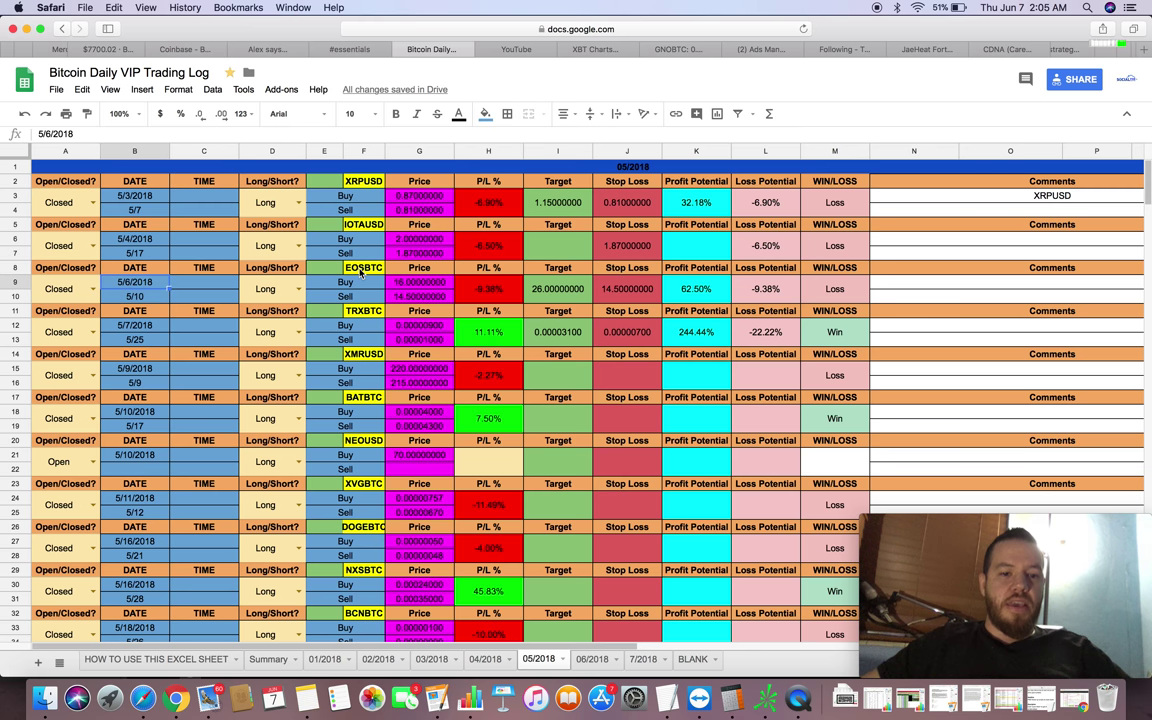
pyautogui.click(415, 286)
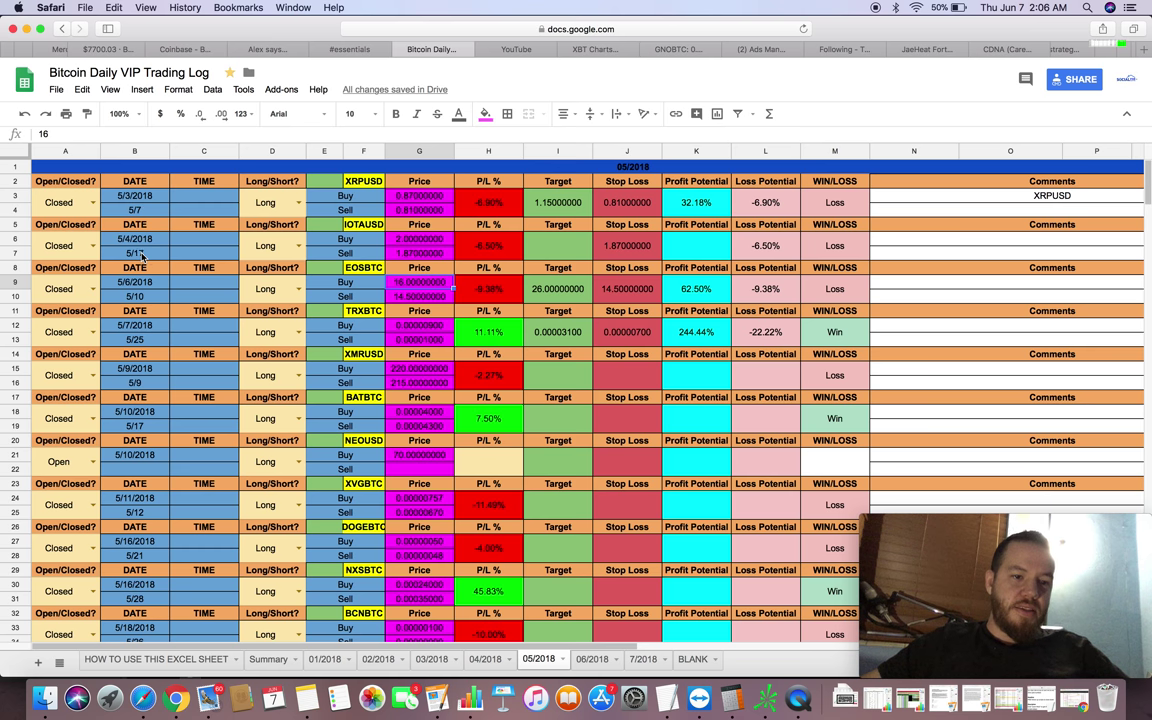
pyautogui.click(149, 340)
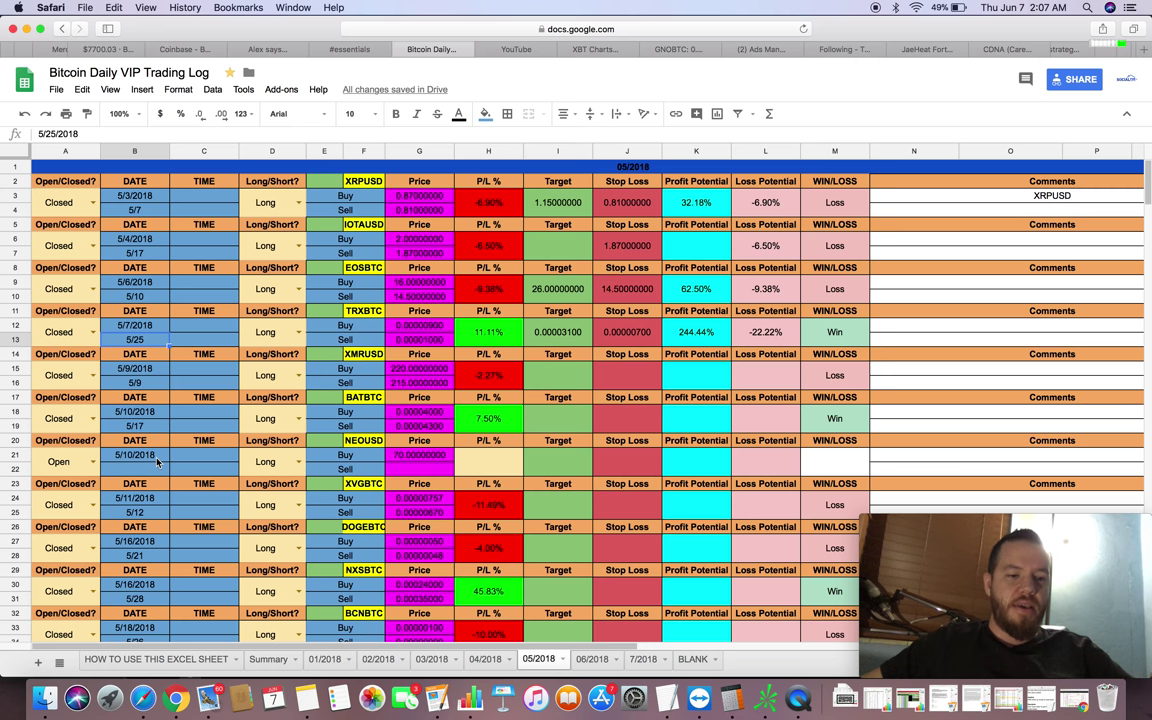
# Check the buy price and the blank sell price of the open NEOUSD trade dated 5/10/2018.
pyautogui.scroll(-2, 158, 452)
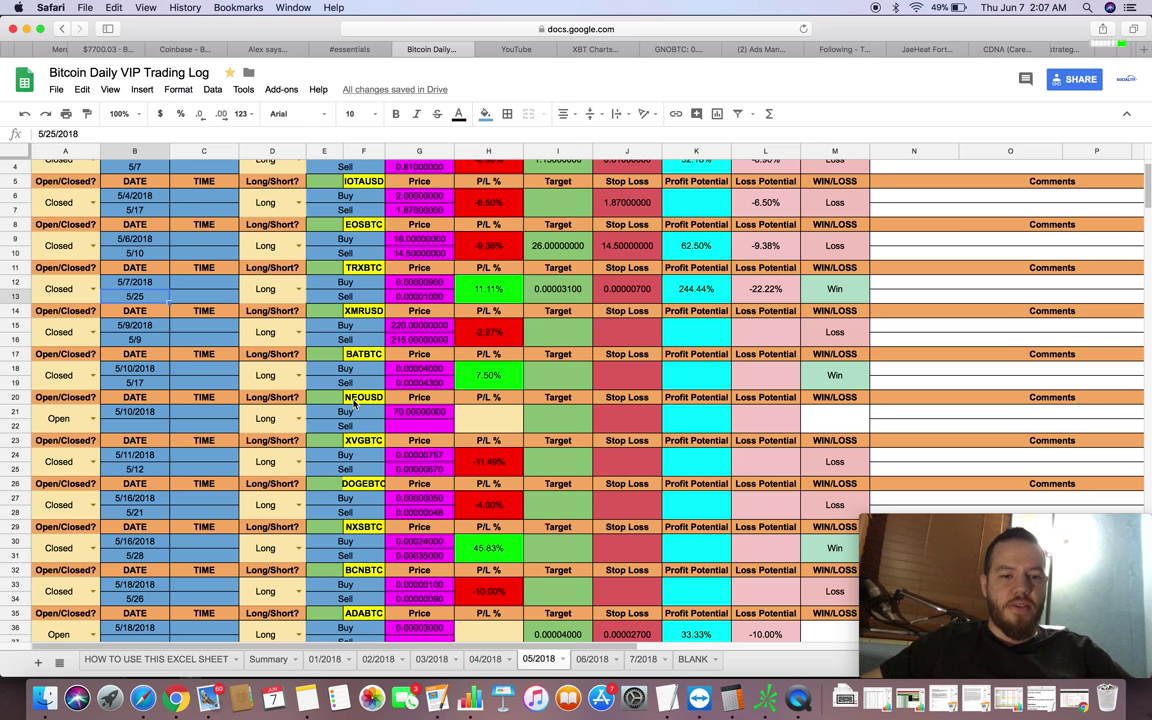
pyautogui.click(412, 427)
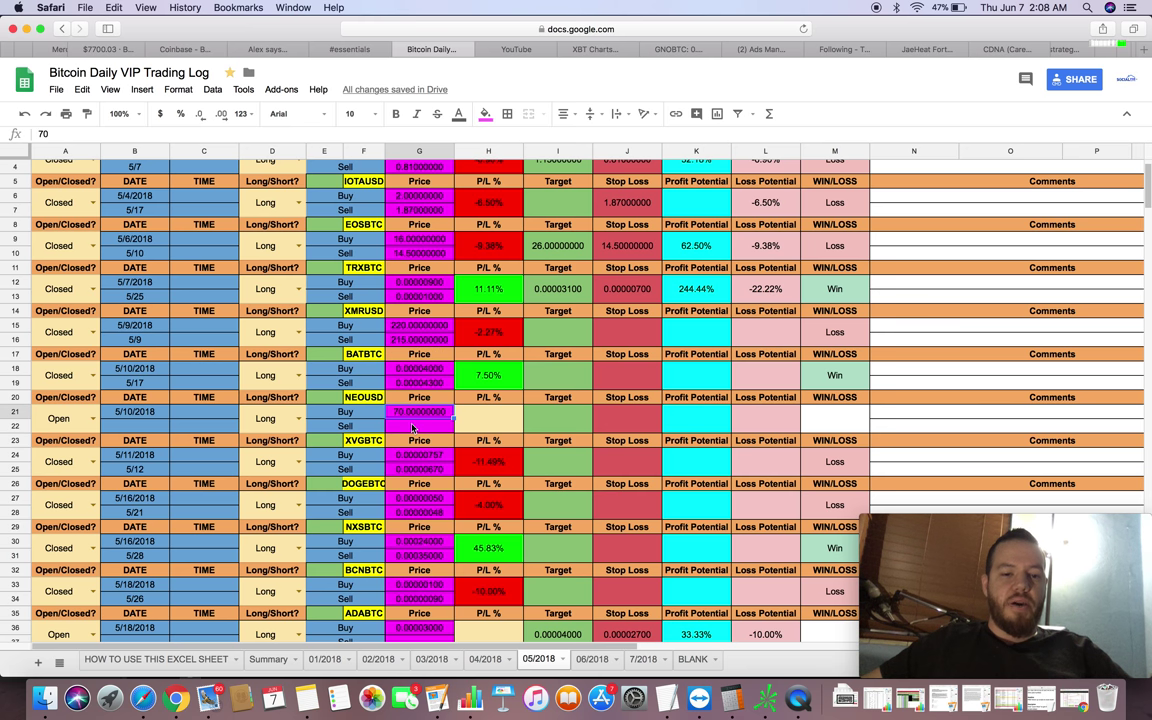
pyautogui.click(414, 414)
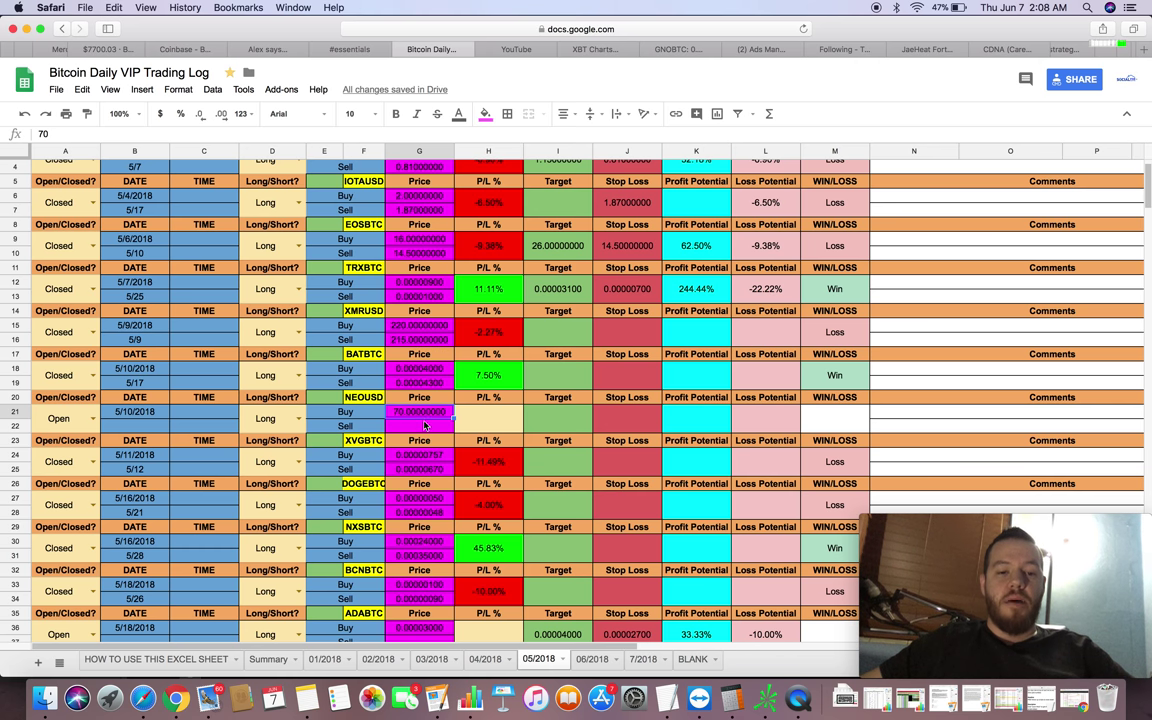
pyautogui.click(424, 427)
pyautogui.click(436, 417)
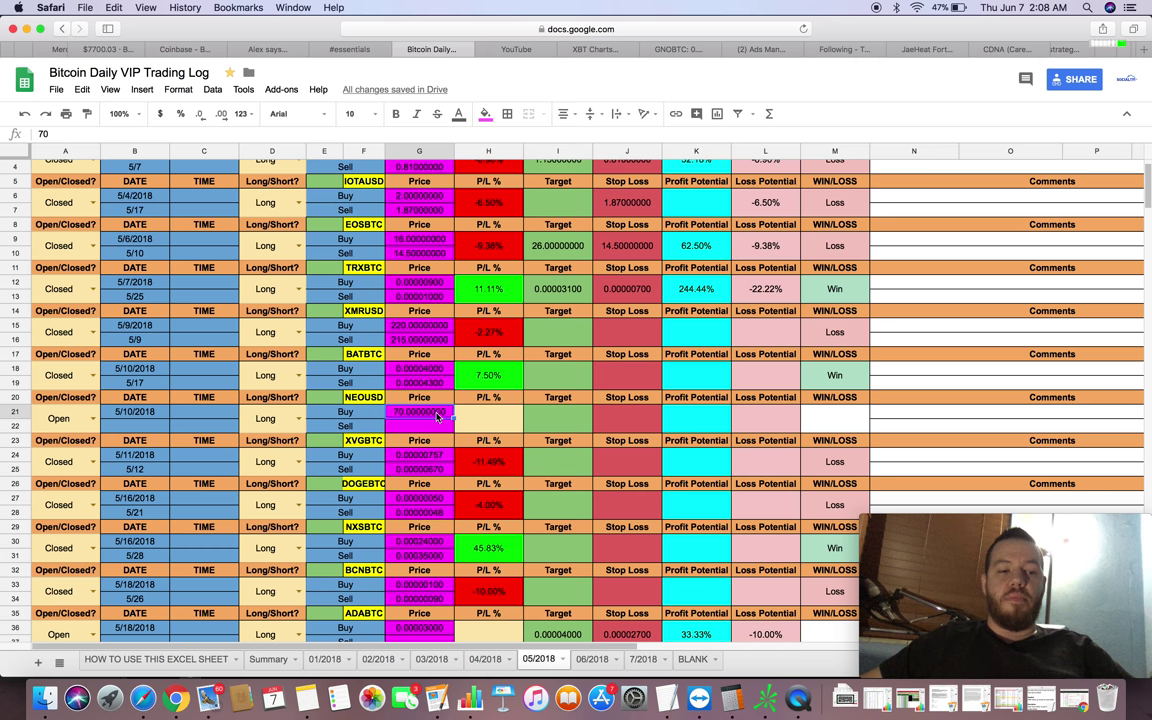
pyautogui.click(433, 428)
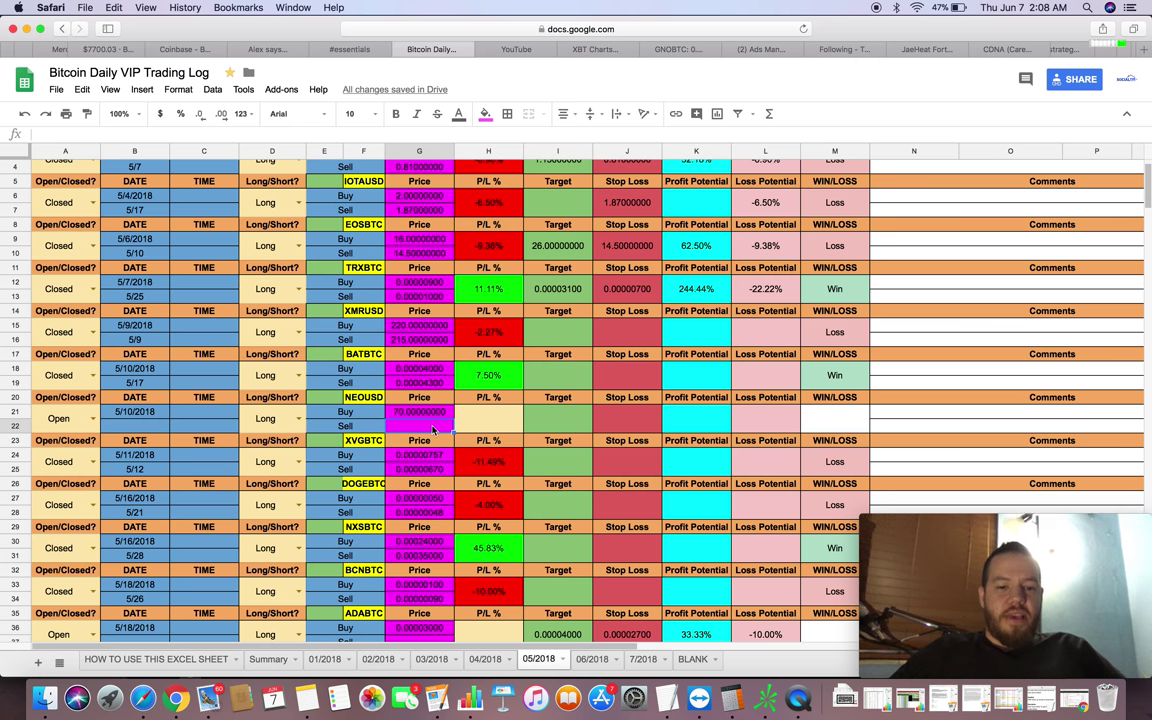
# Look over the early and mid-May trades, highlighting the NXSBTC rows and the following BCNBTC header row.
pyautogui.scroll(-3, 432, 430)
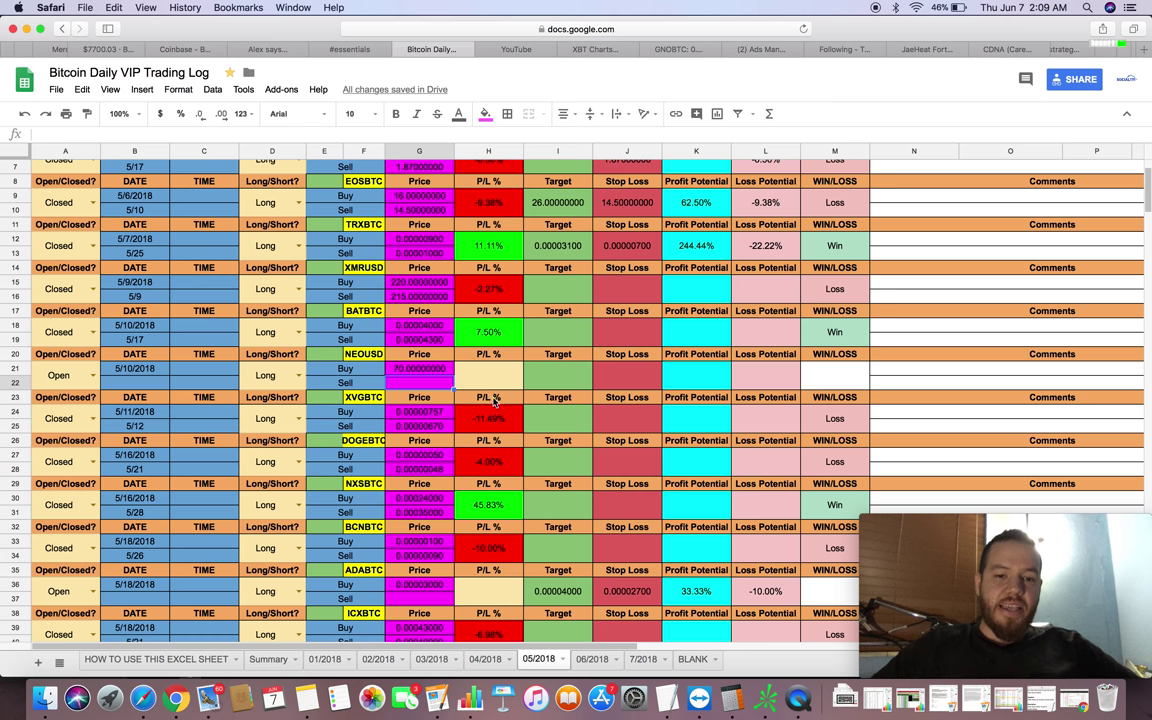
pyautogui.scroll(5, 505, 288)
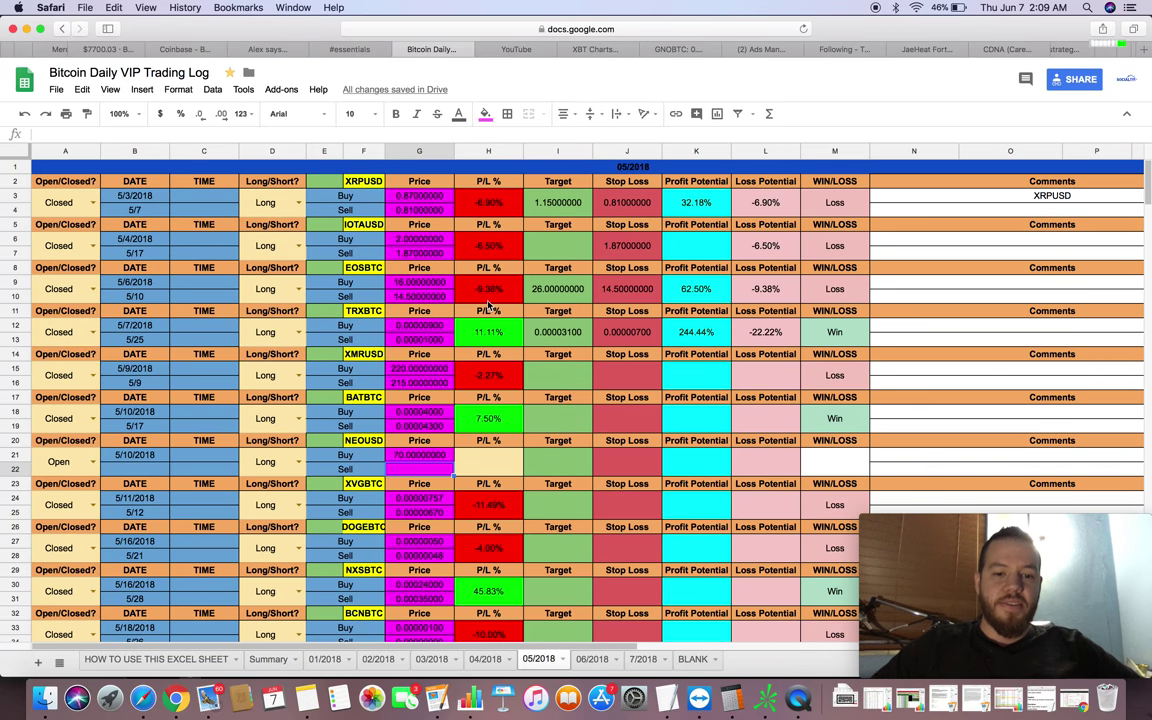
pyautogui.scroll(-5, 490, 300)
pyautogui.scroll(-1, 490, 403)
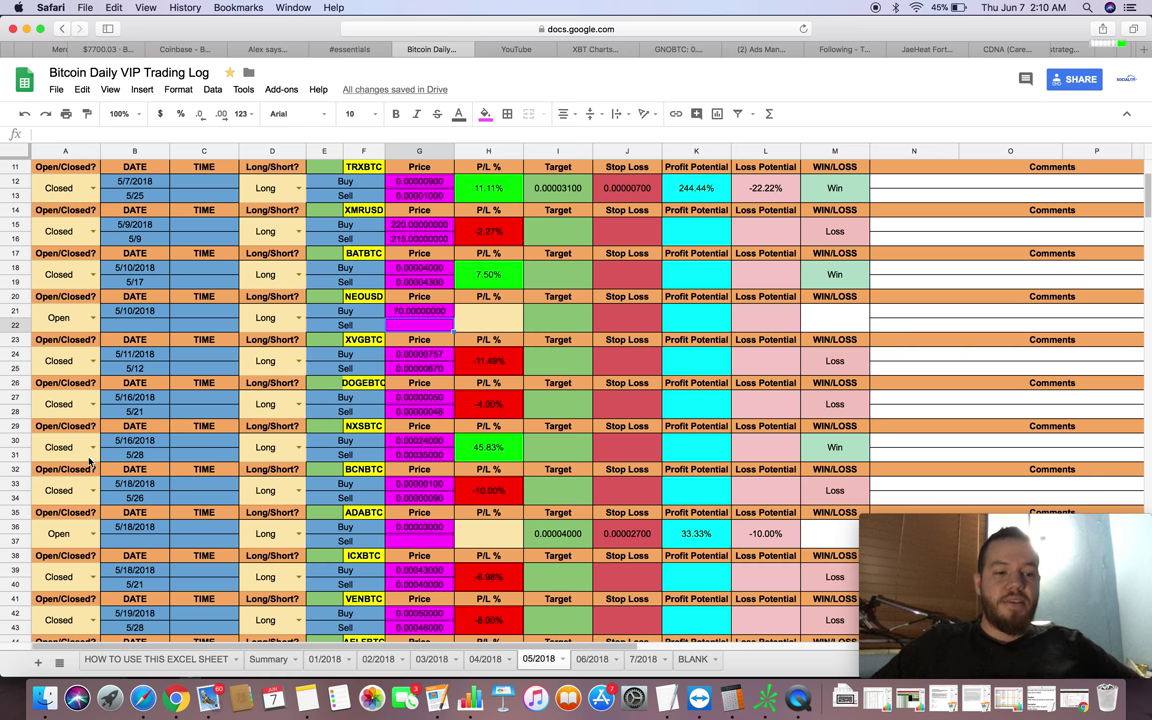
pyautogui.click(18, 455)
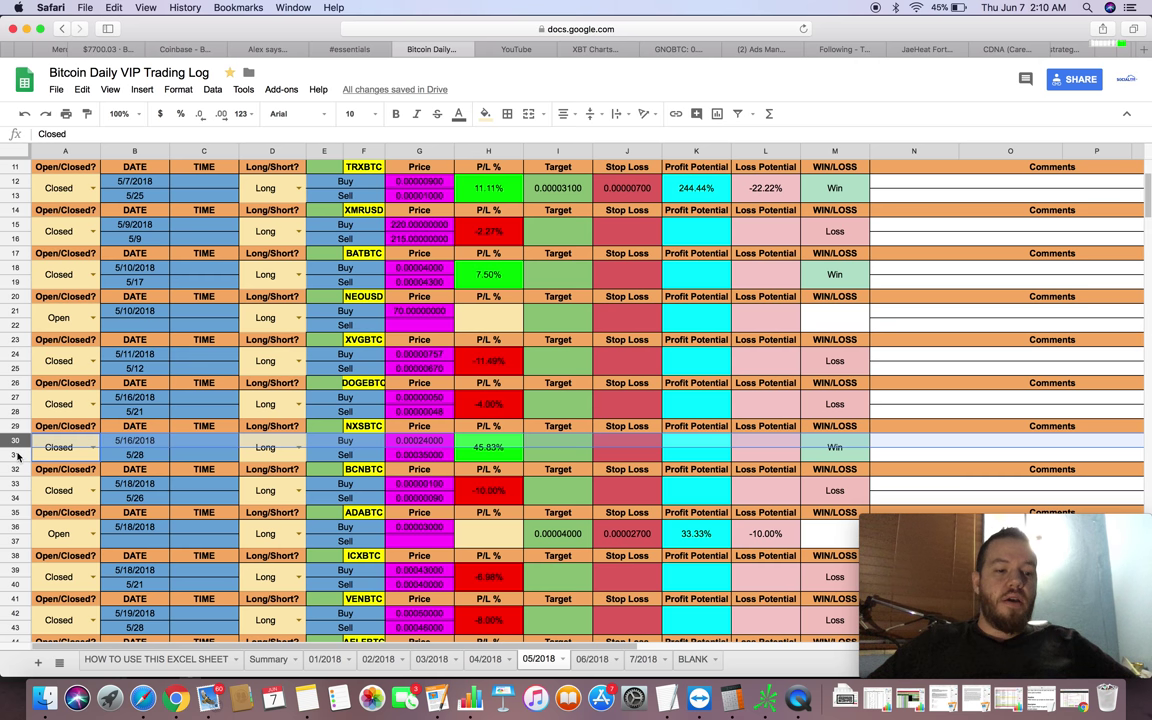
pyautogui.click(17, 455)
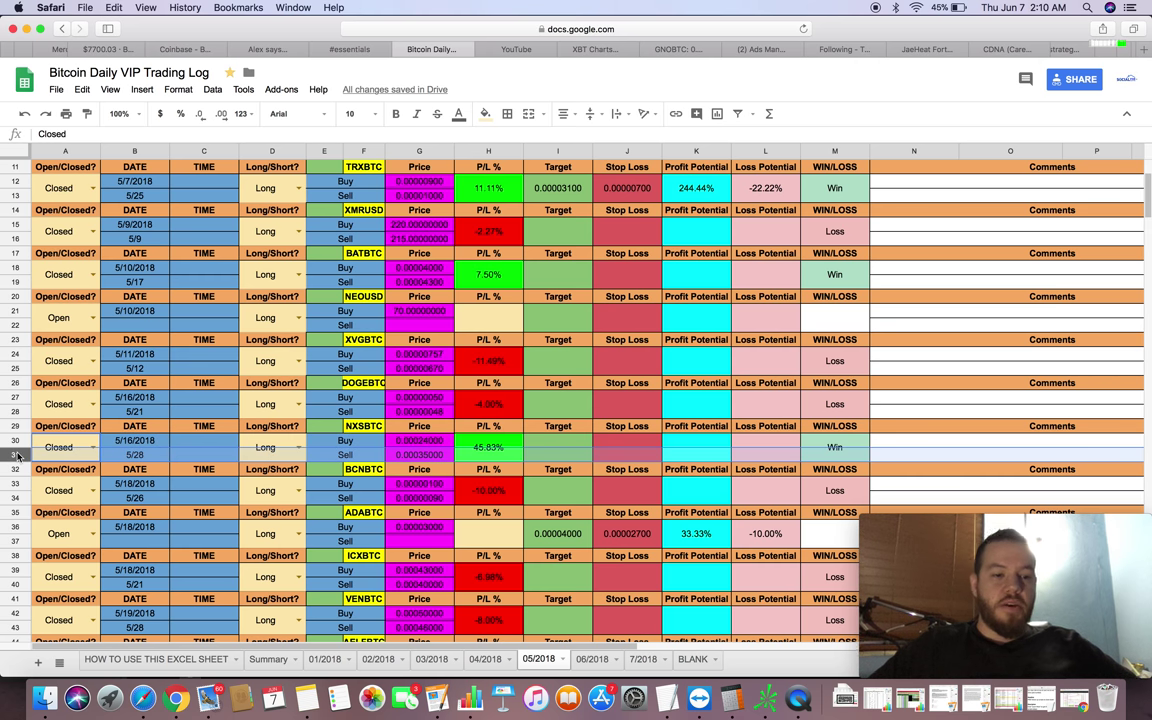
pyautogui.click(17, 470)
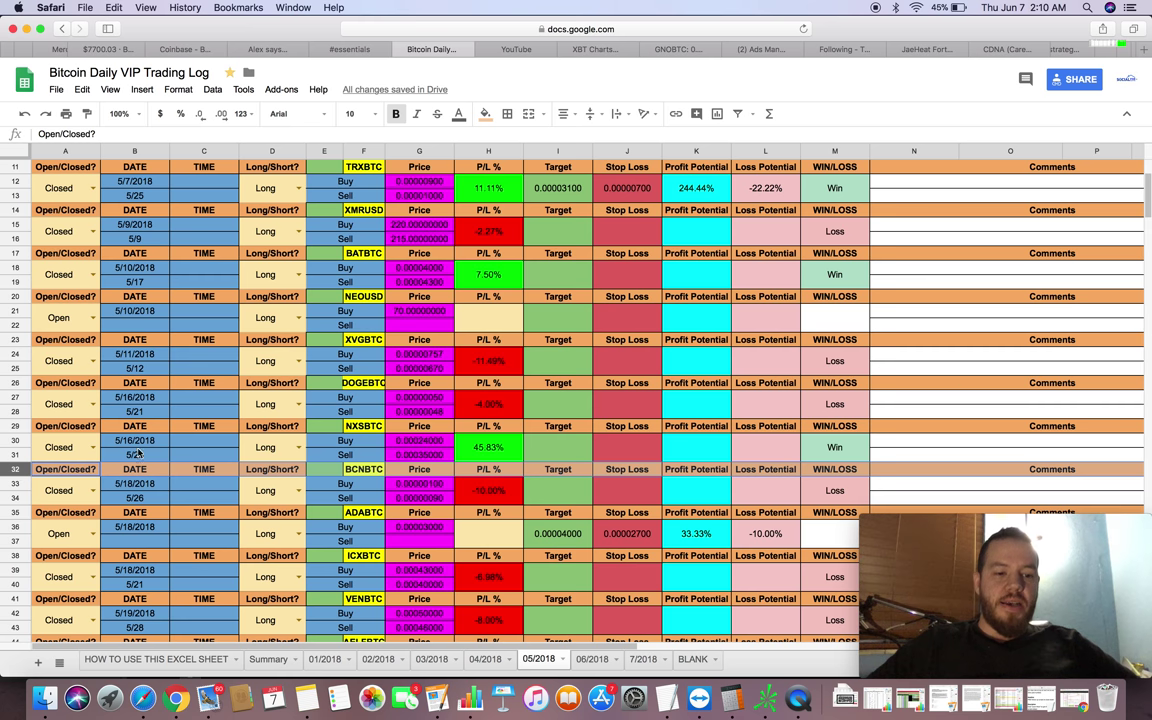
# Review the May trades from BCNBTC on 5/18 through ZECUSD on 5/26, including the open positions.
pyautogui.scroll(-5, 196, 452)
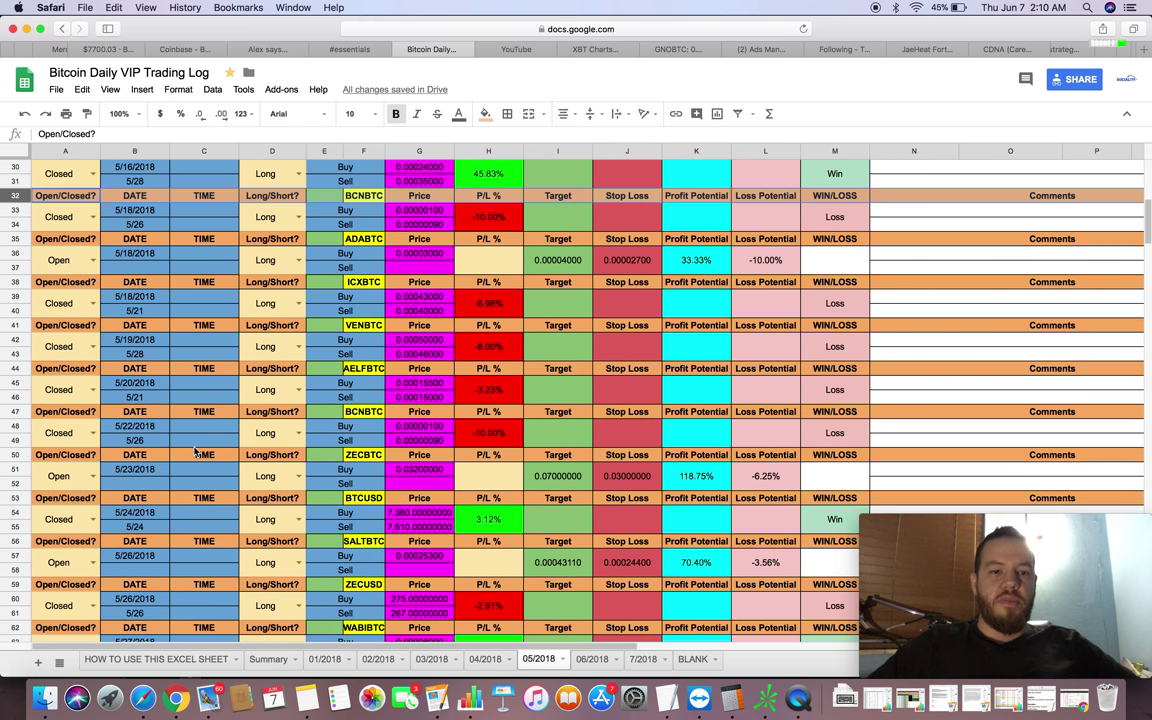
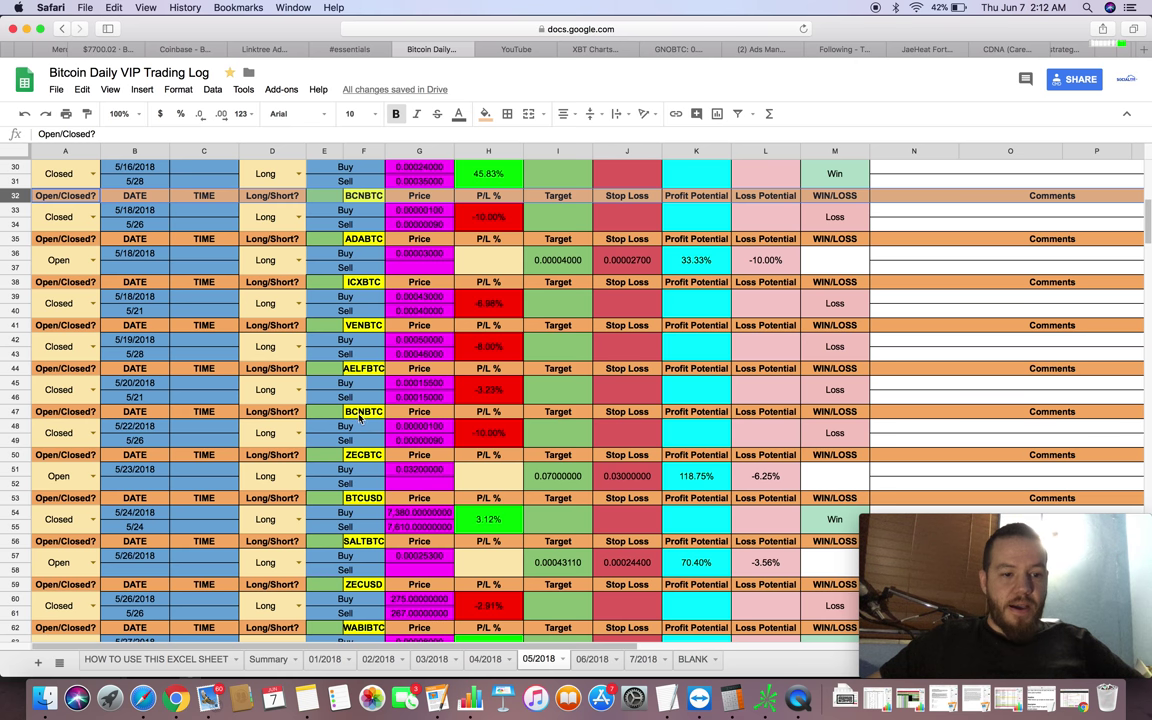
pyautogui.scroll(-5, 361, 418)
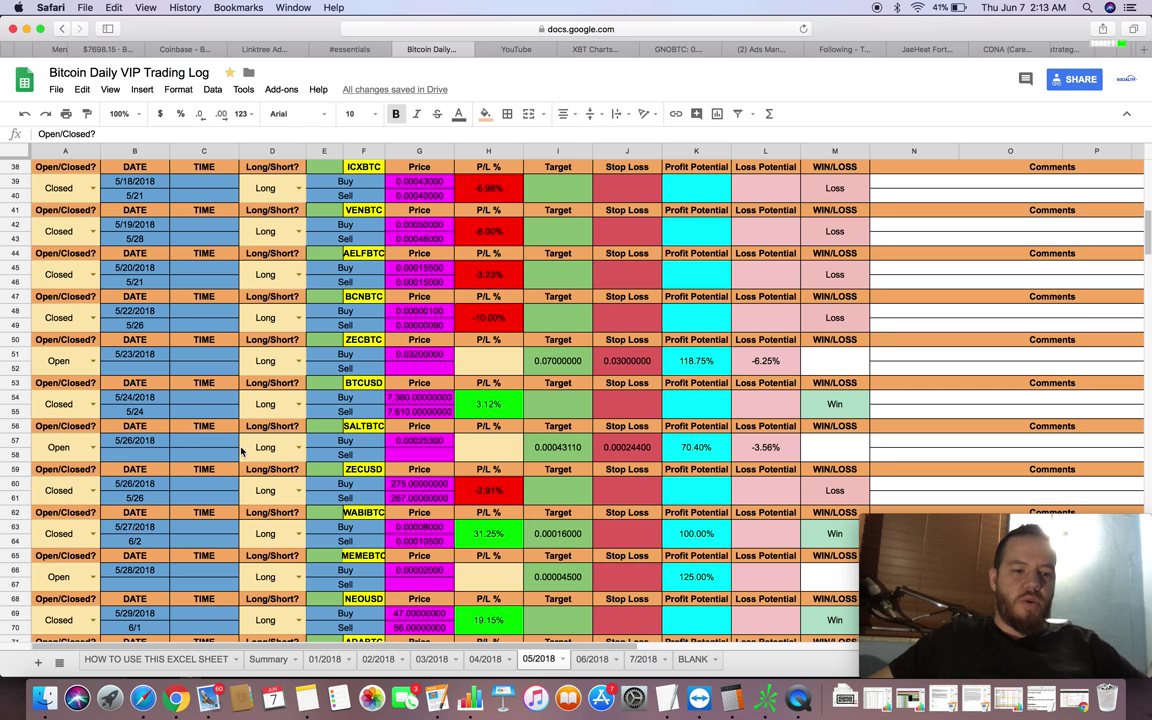
pyautogui.scroll(-3, 240, 451)
pyautogui.hscroll(2, 240, 451)
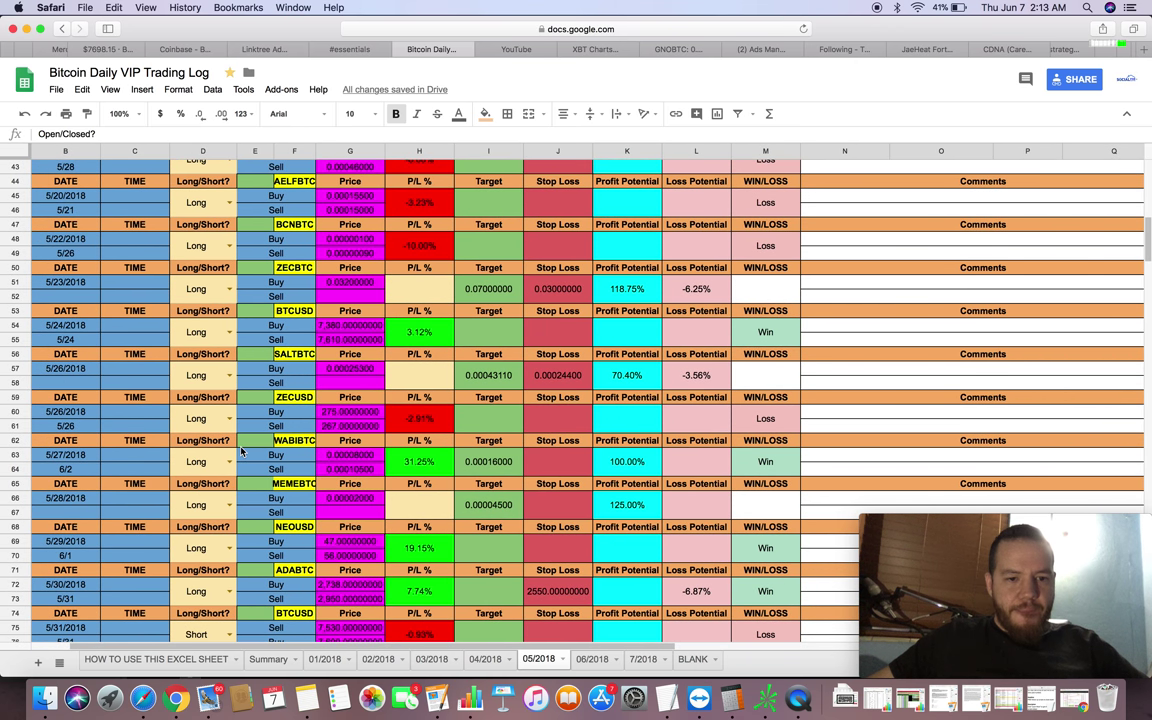
pyautogui.hscroll(-2, 240, 451)
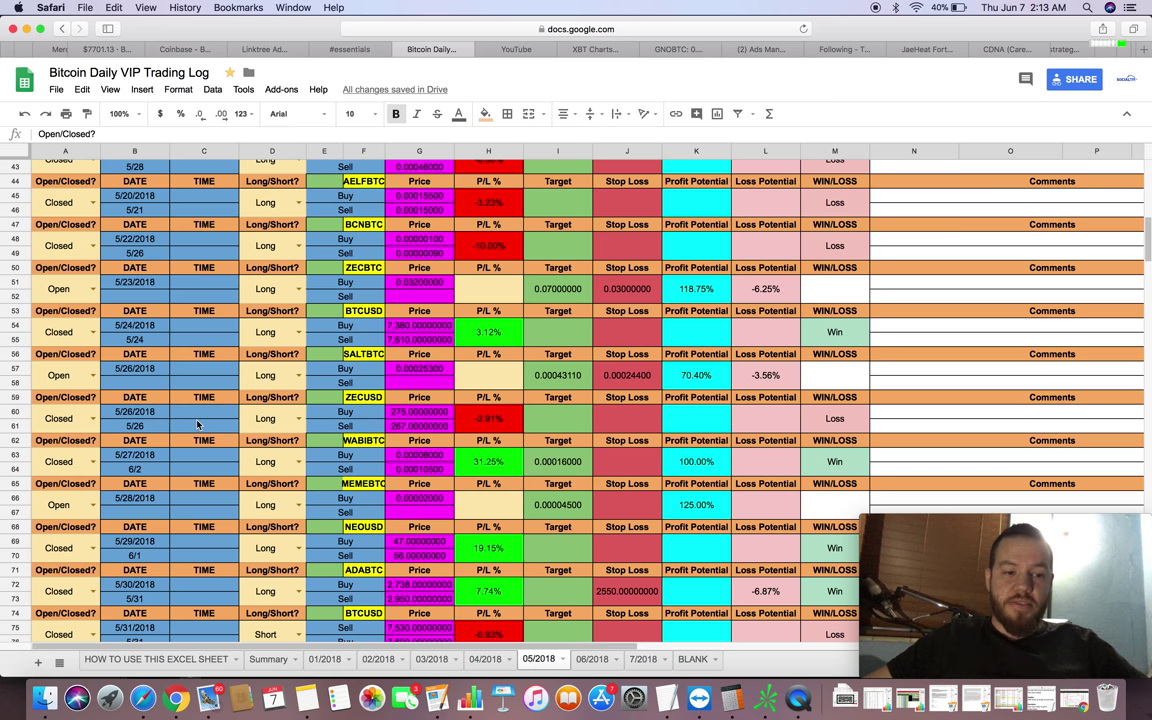
# Review the late-May trades from WABIBTC on 5/27 to the last entry, ZILBTC on 5/31.
pyautogui.scroll(-1, 131, 452)
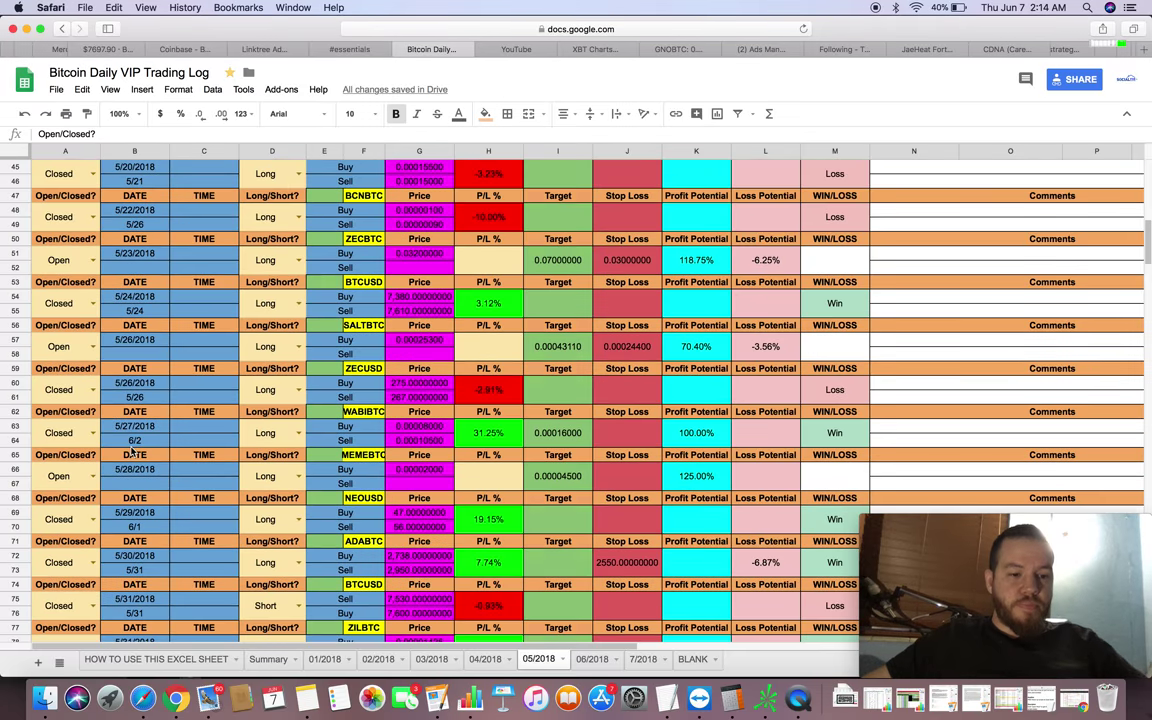
pyautogui.scroll(-1, 131, 452)
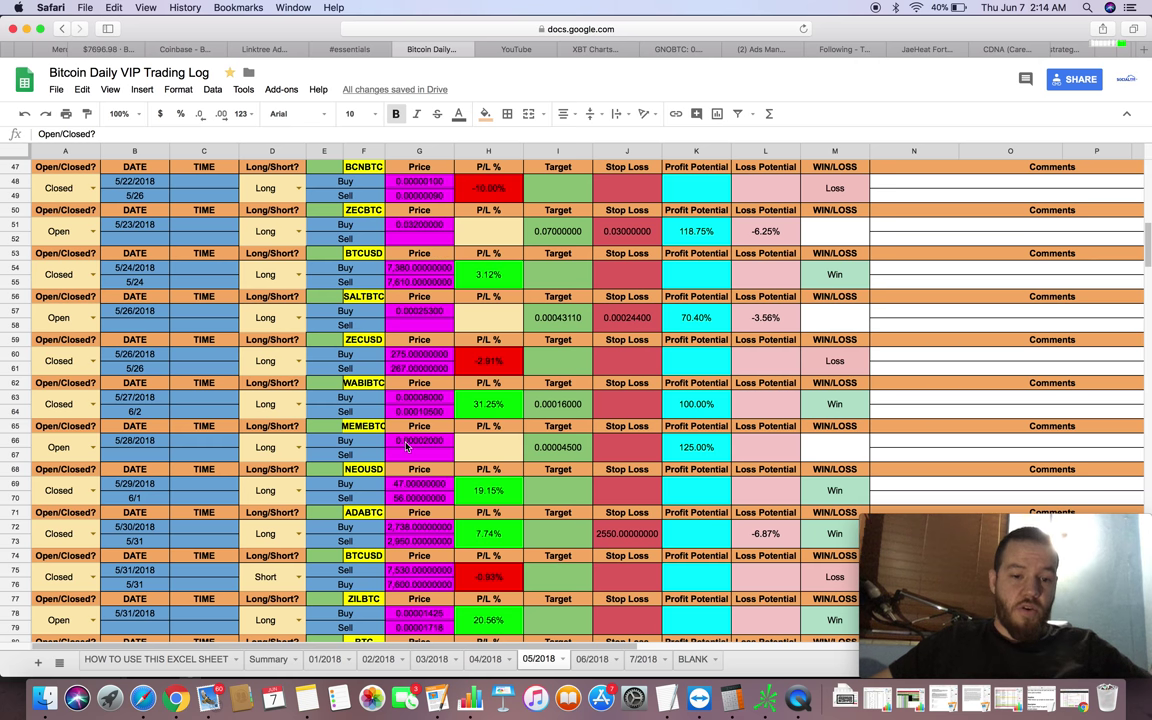
pyautogui.scroll(-3, 250, 443)
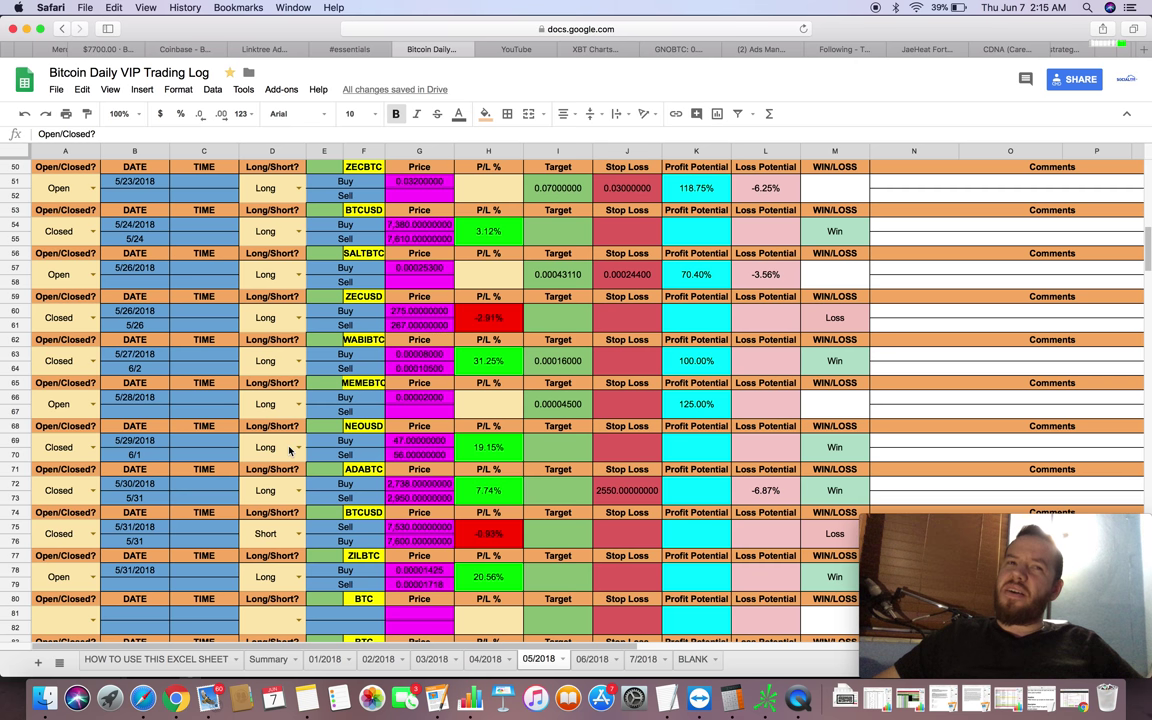
pyautogui.scroll(-1, 289, 450)
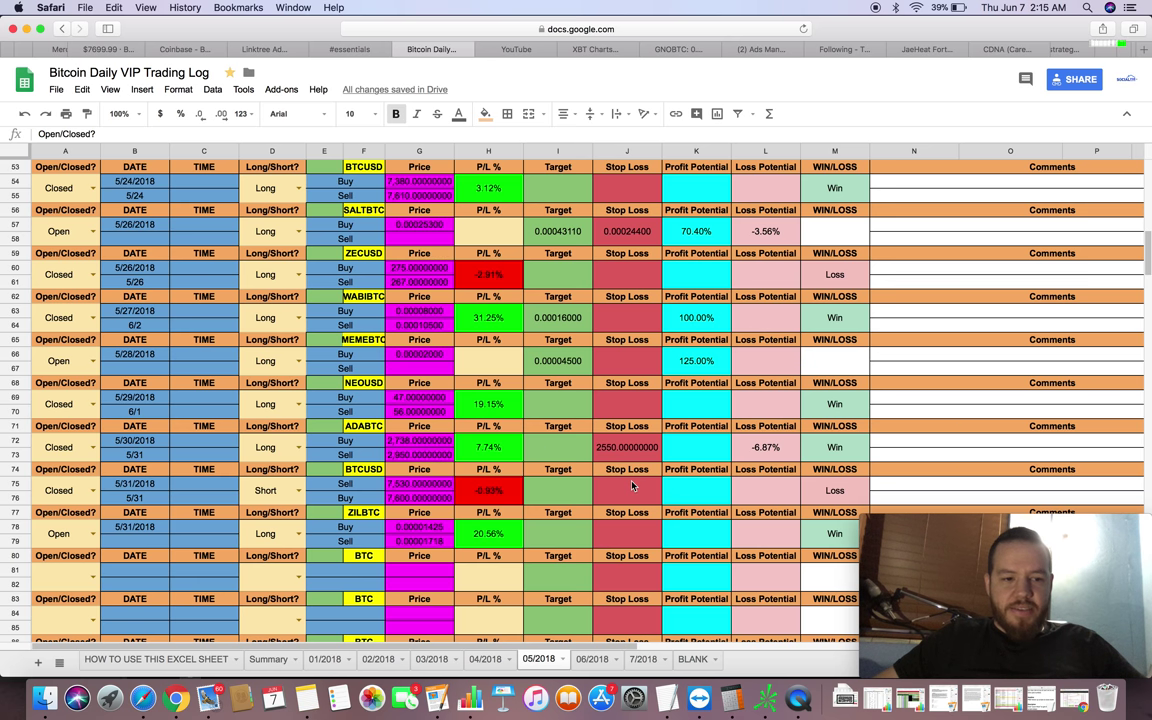
pyautogui.scroll(3, 640, 487)
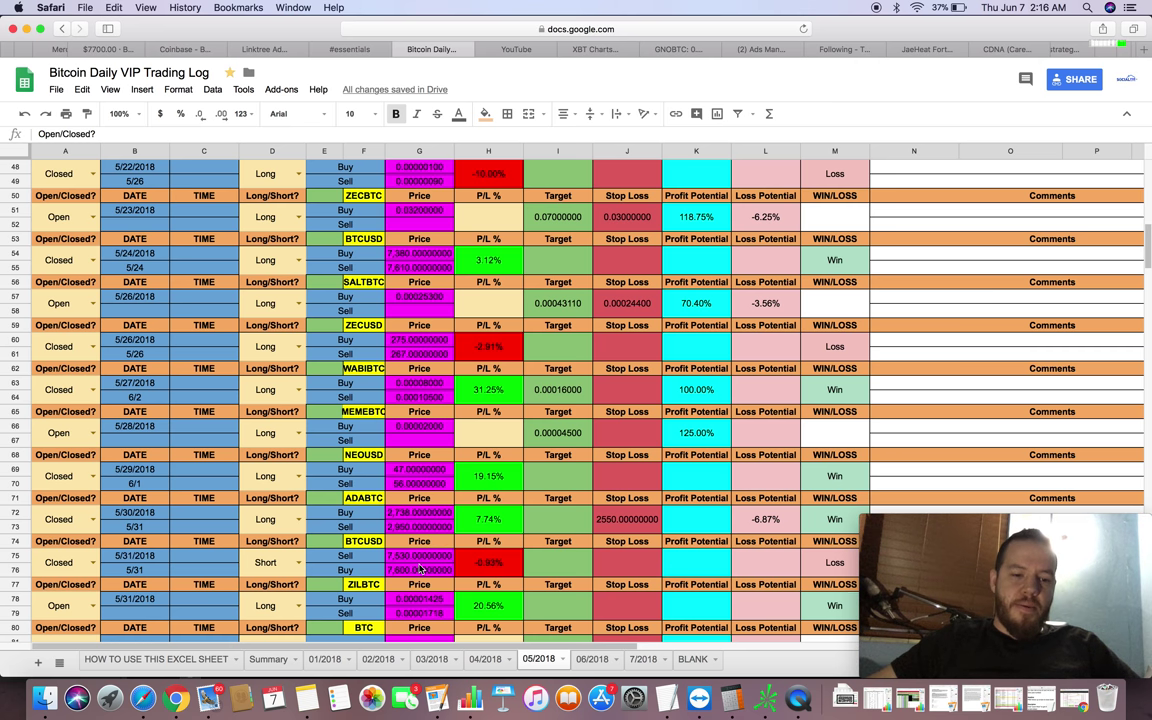
pyautogui.scroll(-1, 424, 555)
pyautogui.scroll(-5, 424, 555)
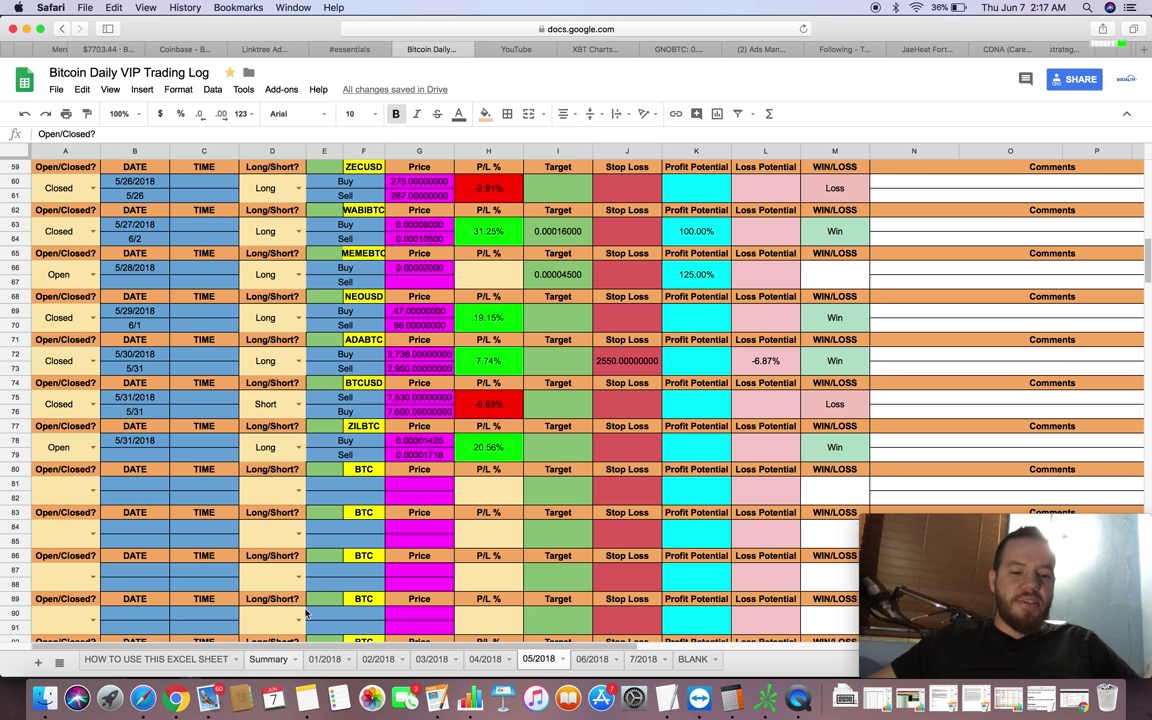
# Open the Summary sheet, compare the April, May and June 2018 rows, and inspect the formula for June's open trades.
pyautogui.click(268, 659)
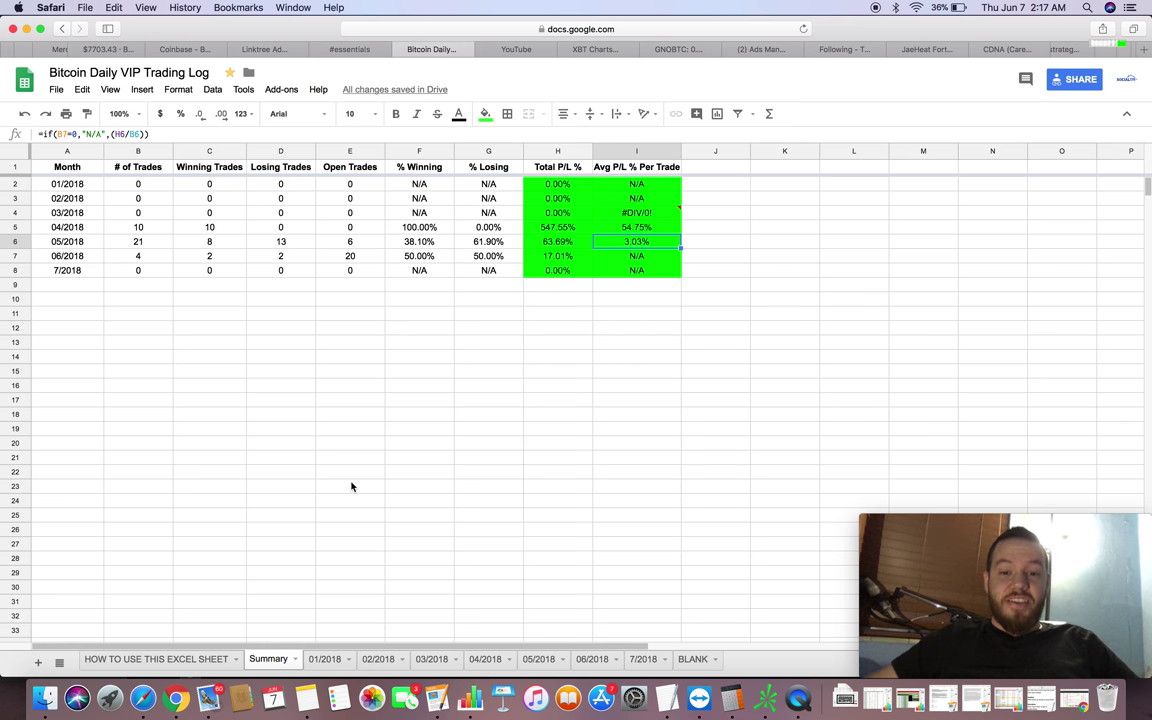
pyautogui.click(15, 227)
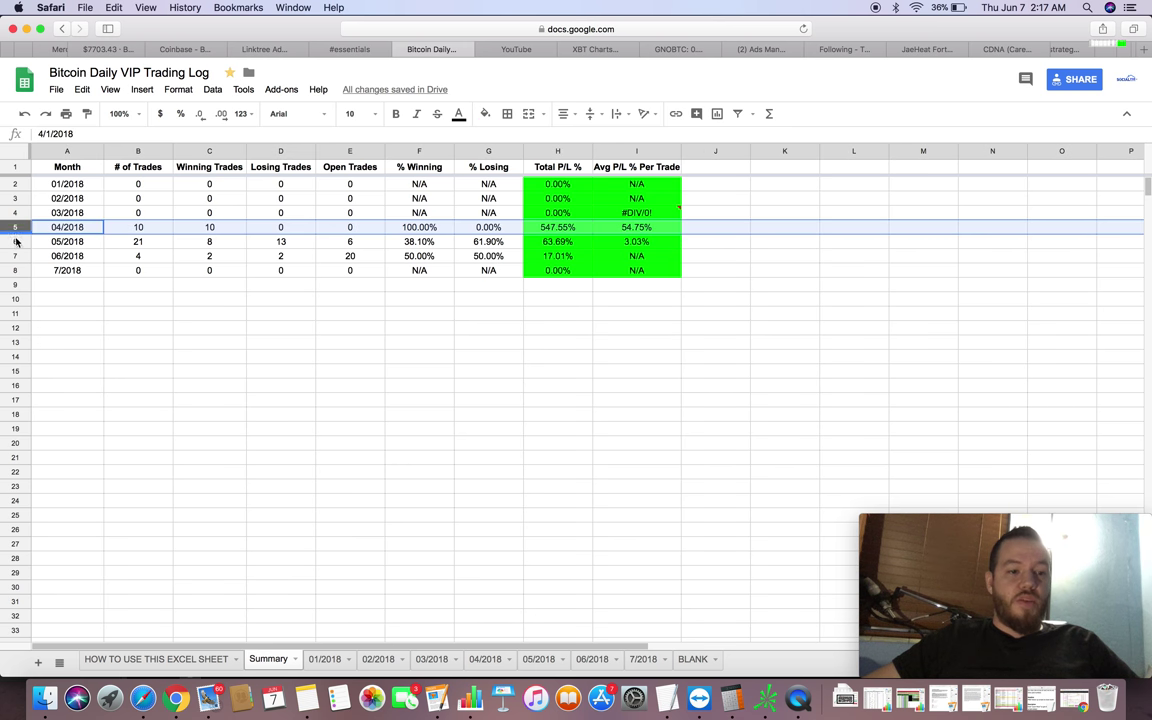
pyautogui.click(16, 242)
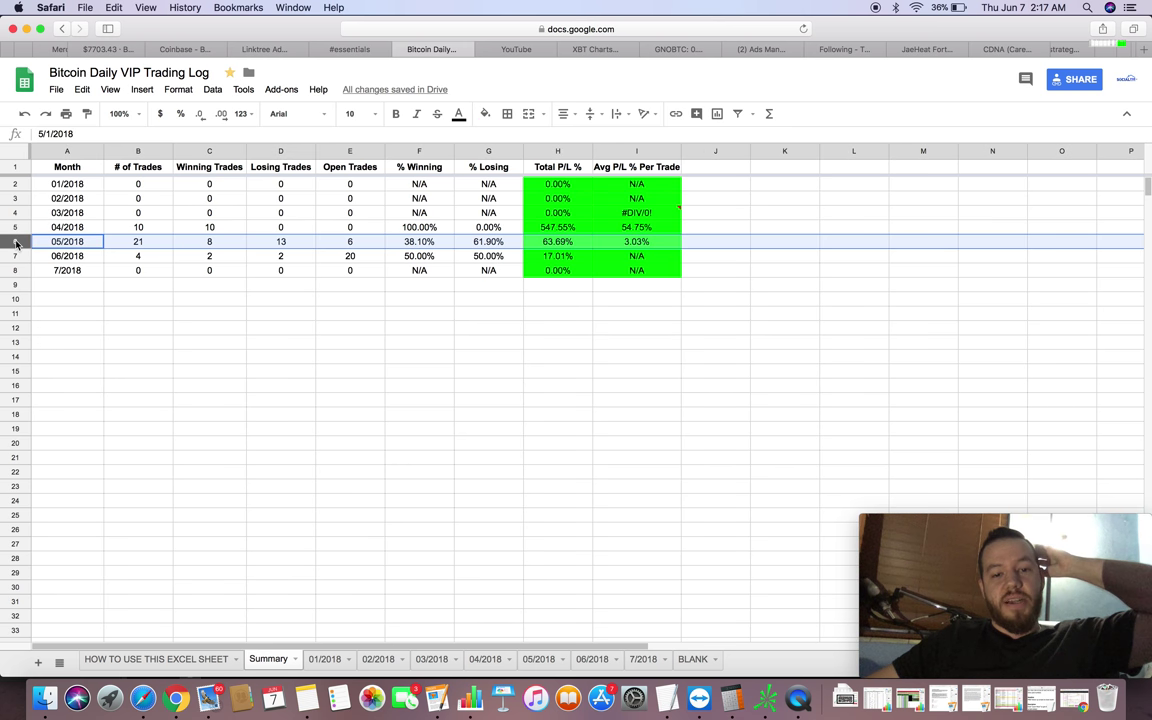
pyautogui.click(16, 256)
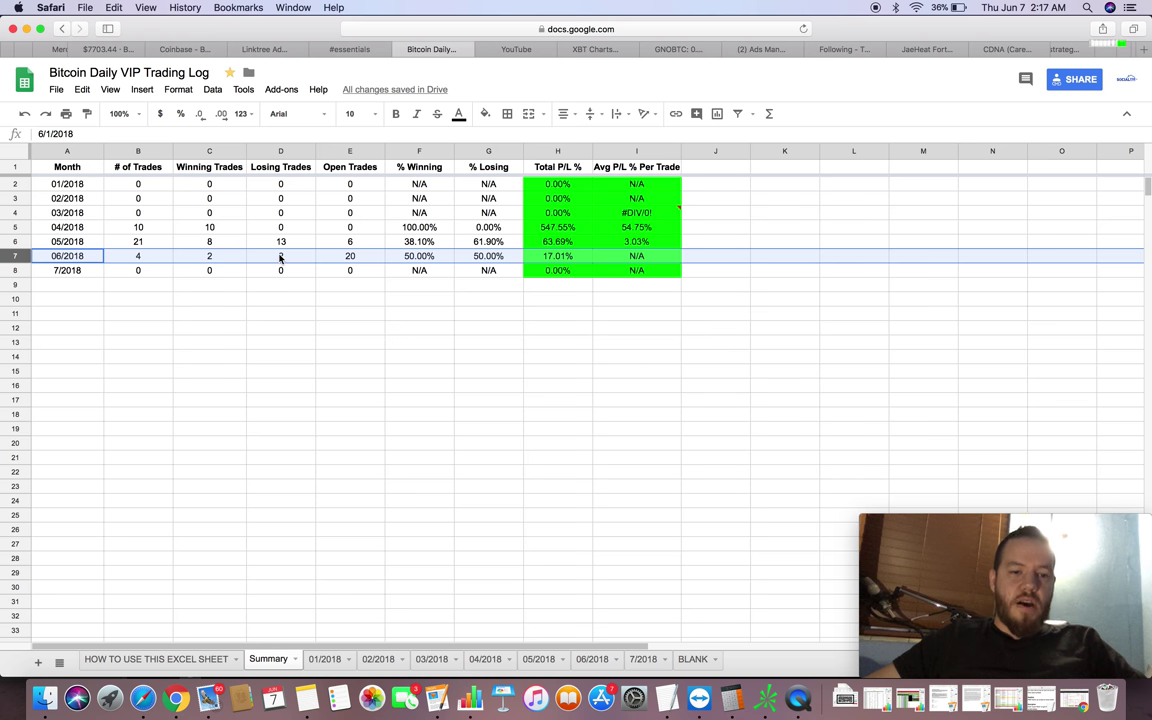
pyautogui.click(352, 256)
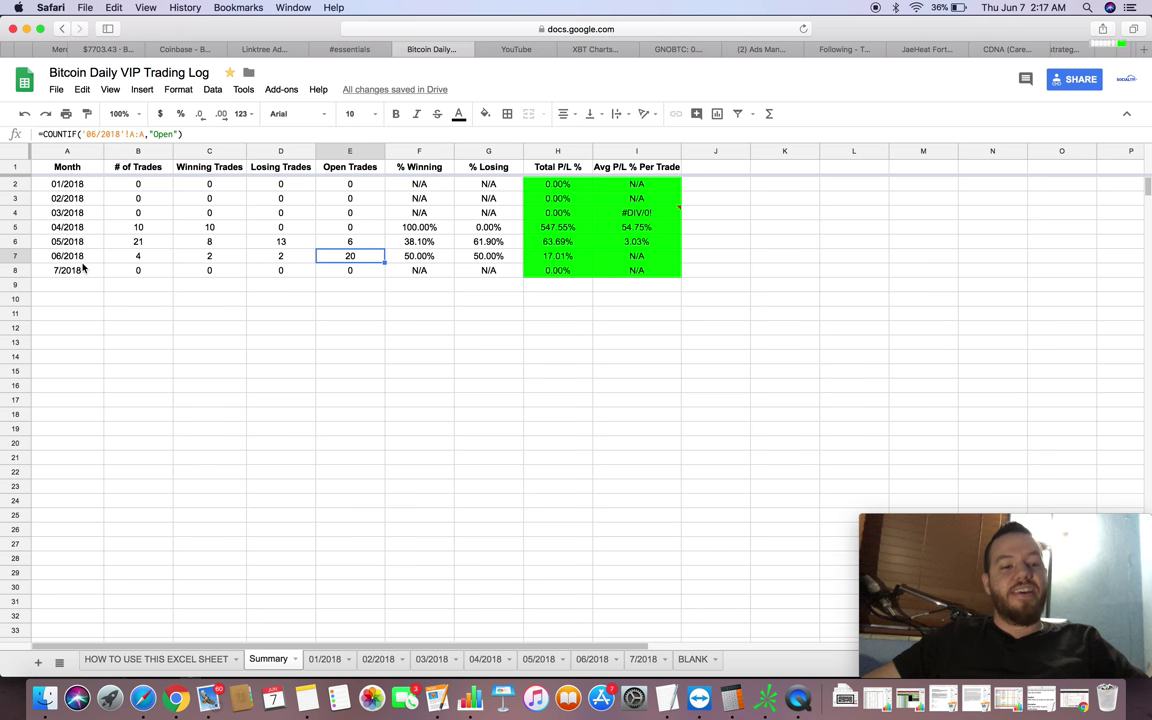
# Inspect the May and June 2018 open trades, June's number of trades and July's winning trades, and compare the June and July rows.
pyautogui.click(356, 243)
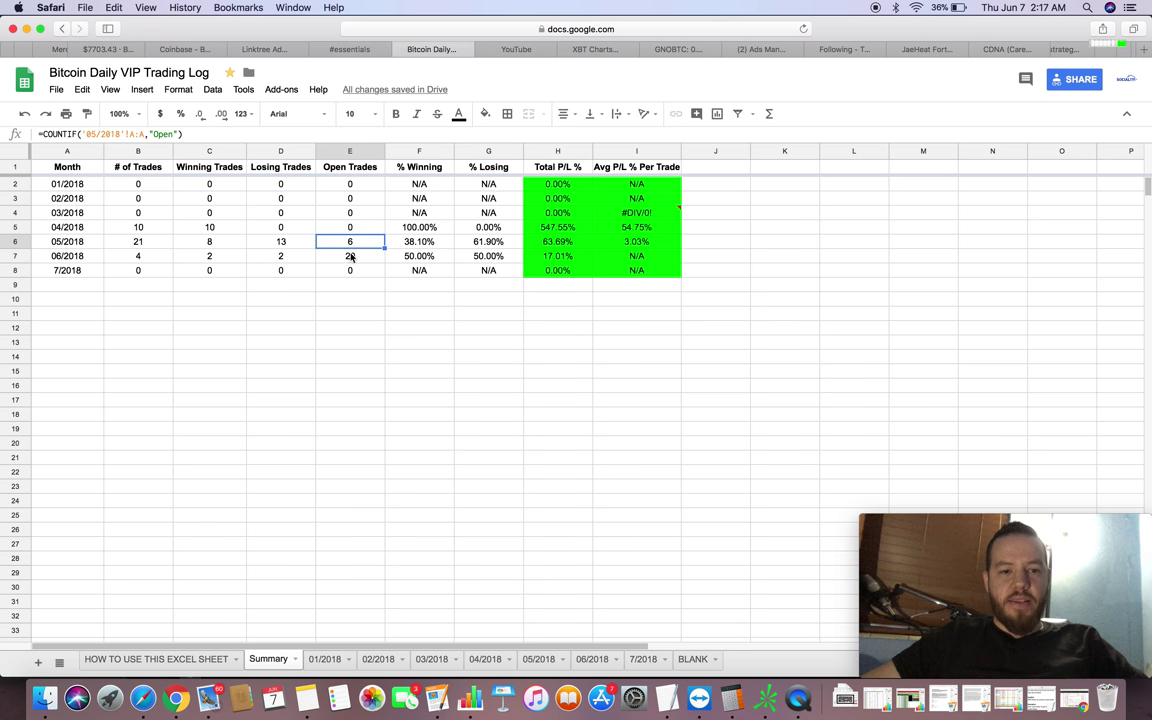
pyautogui.click(352, 258)
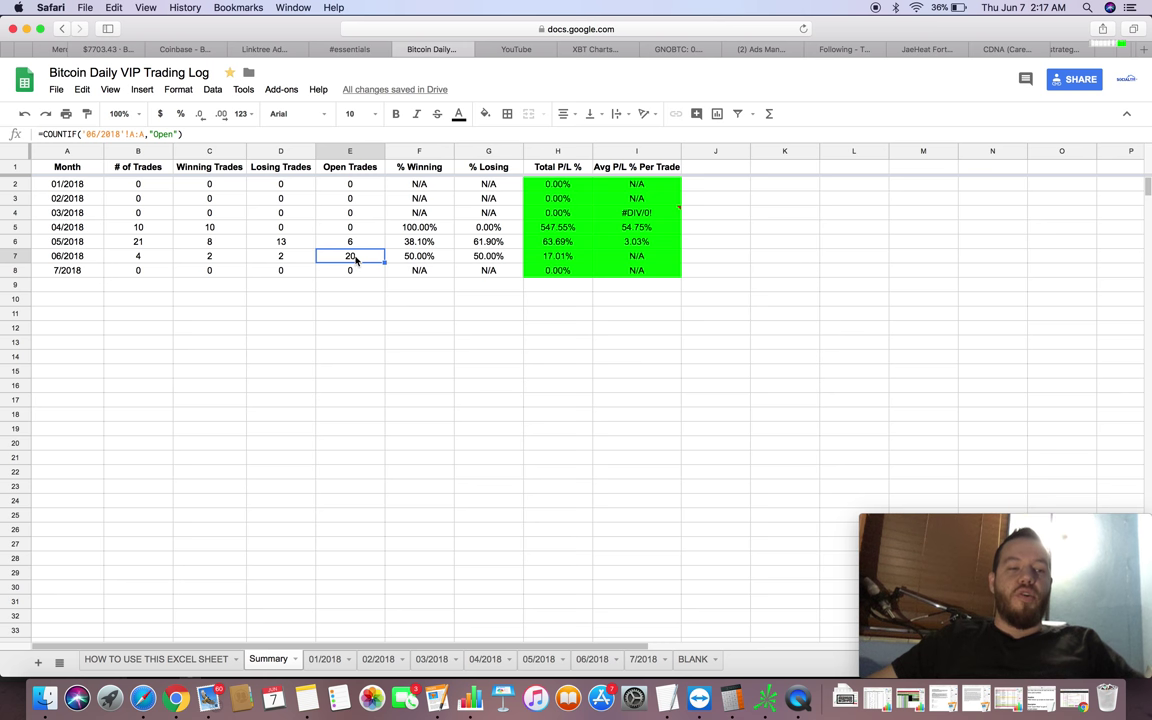
pyautogui.click(133, 260)
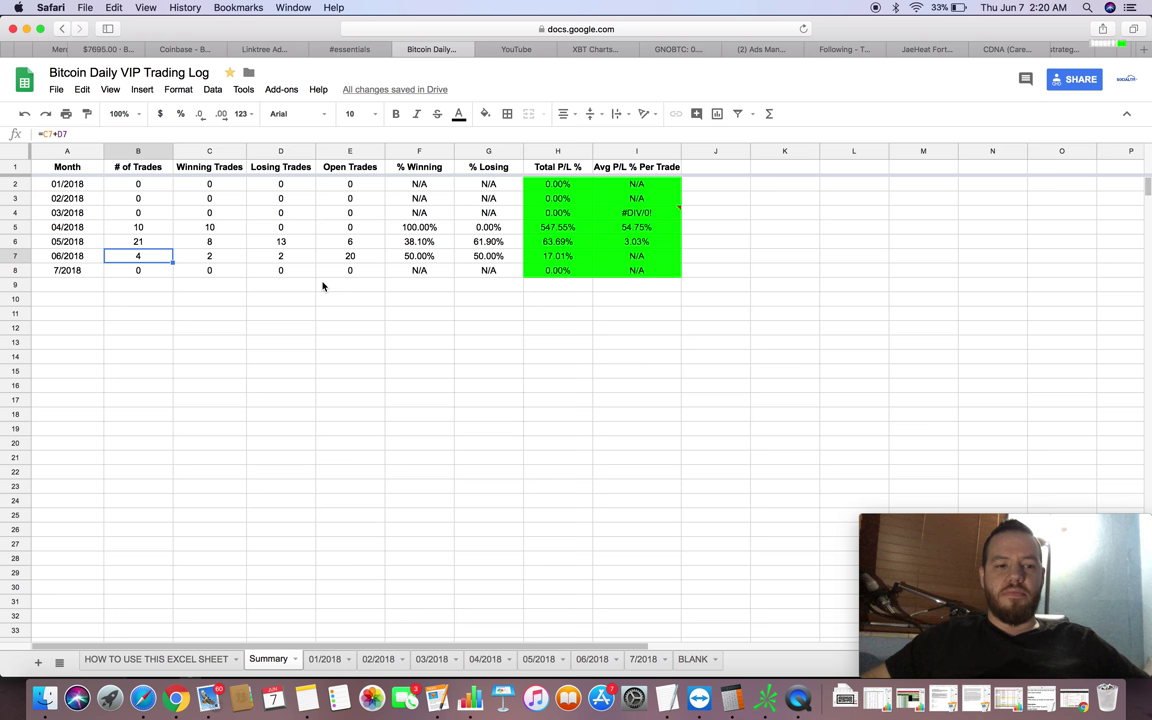
pyautogui.click(210, 271)
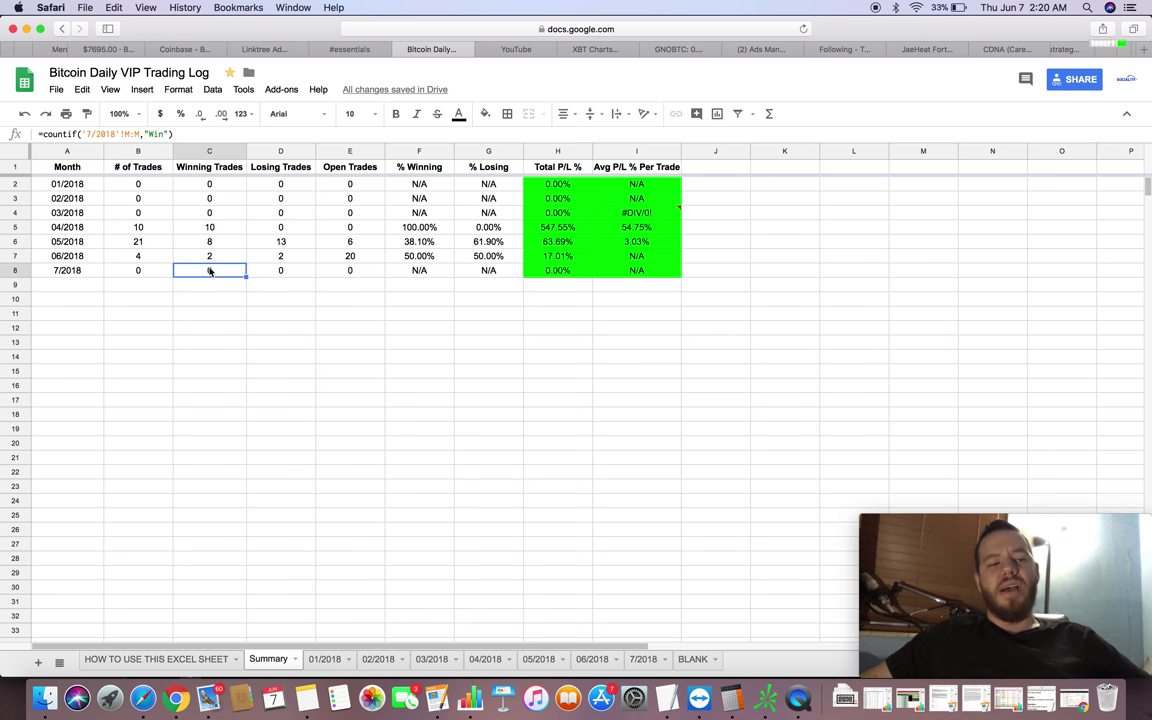
pyautogui.click(17, 271)
pyautogui.click(15, 256)
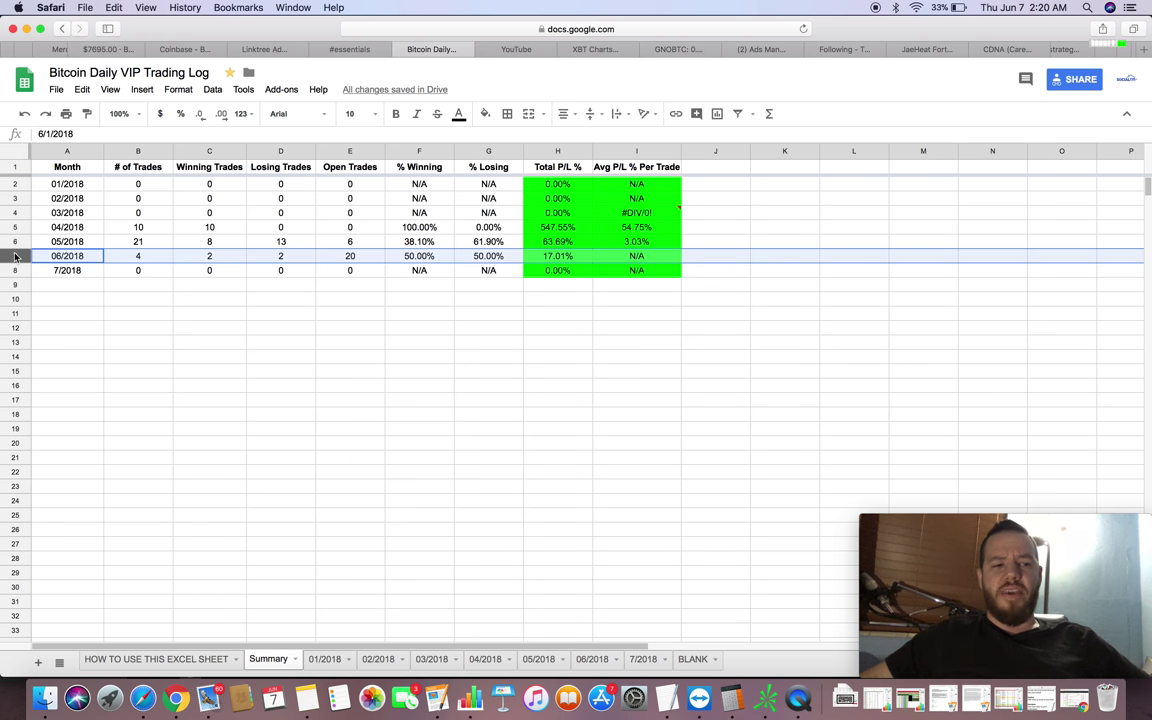
pyautogui.click(85, 271)
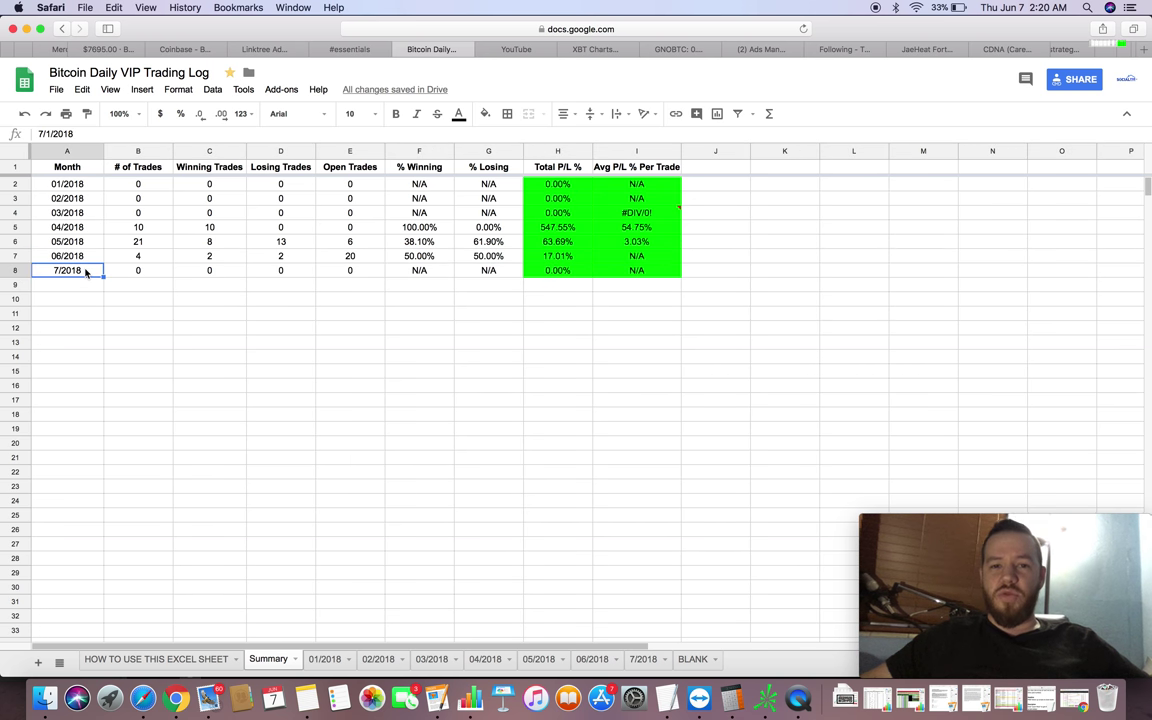